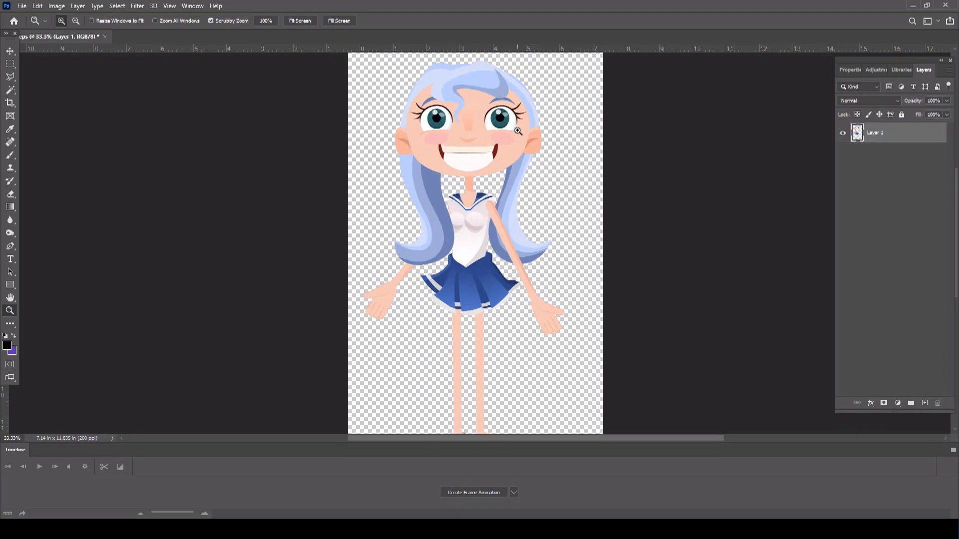
- Zoom repeatedly into the right eye's iris edge until magnification passes 7900%
left_click_drag(511, 116, 507, 120)
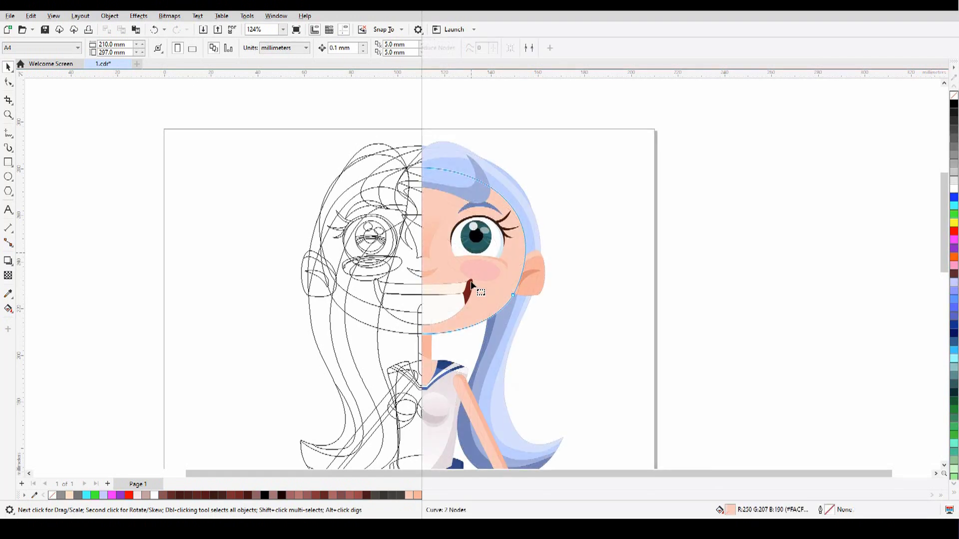
left_click(472, 286)
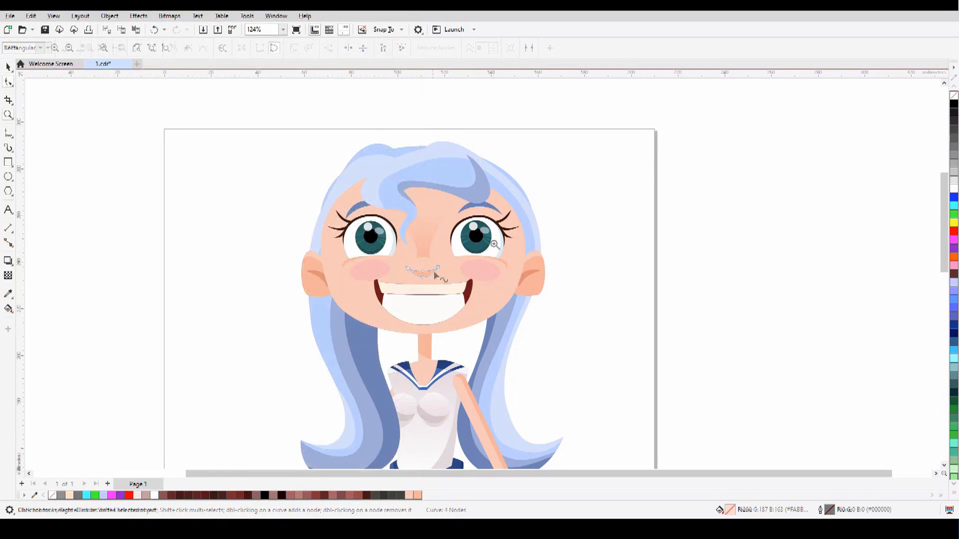
scroll(479, 269, "up", 2)
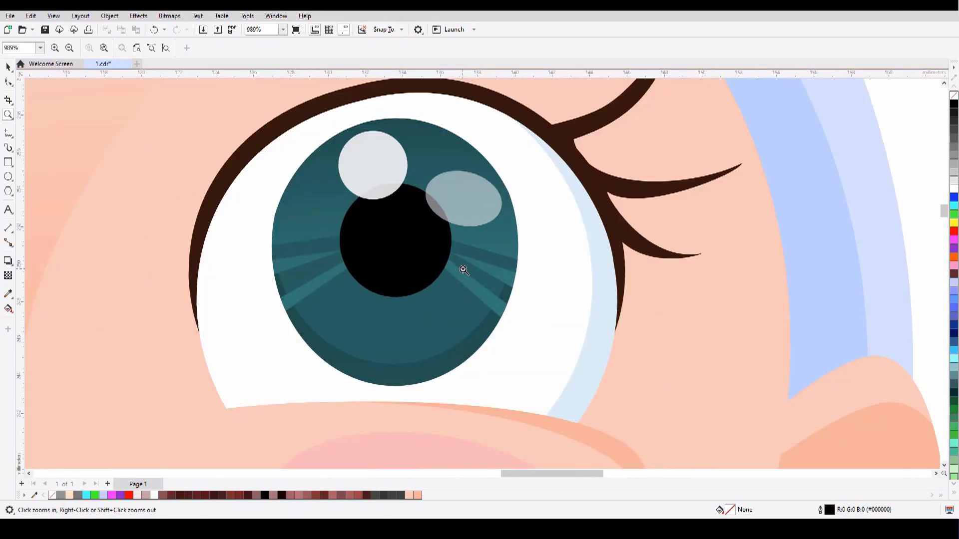
left_click(499, 271)
left_click(500, 271)
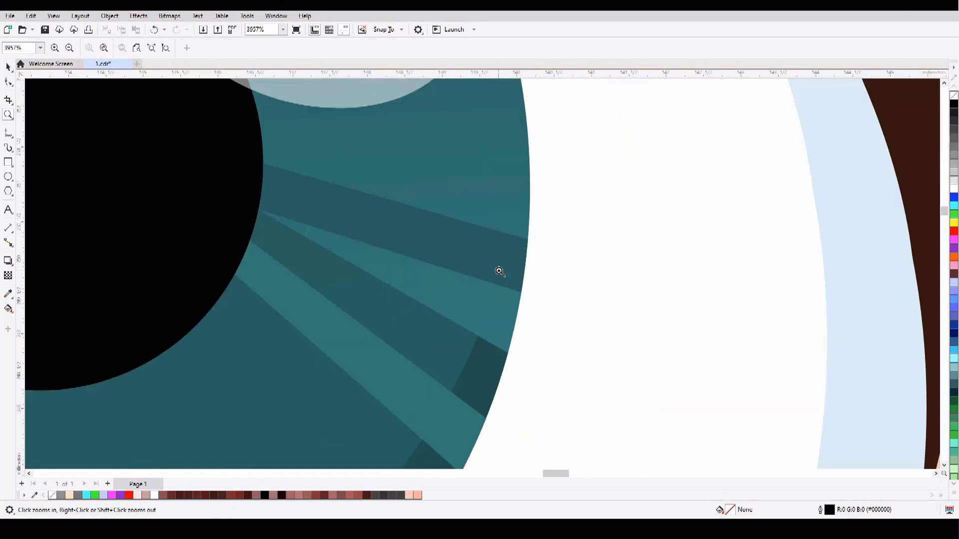
left_click(499, 271)
left_click(500, 272)
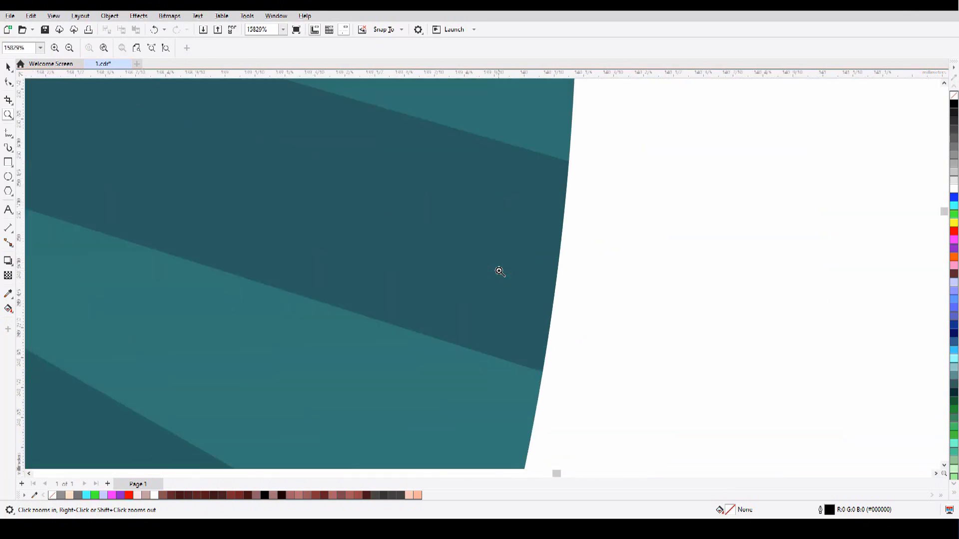
left_click(500, 271)
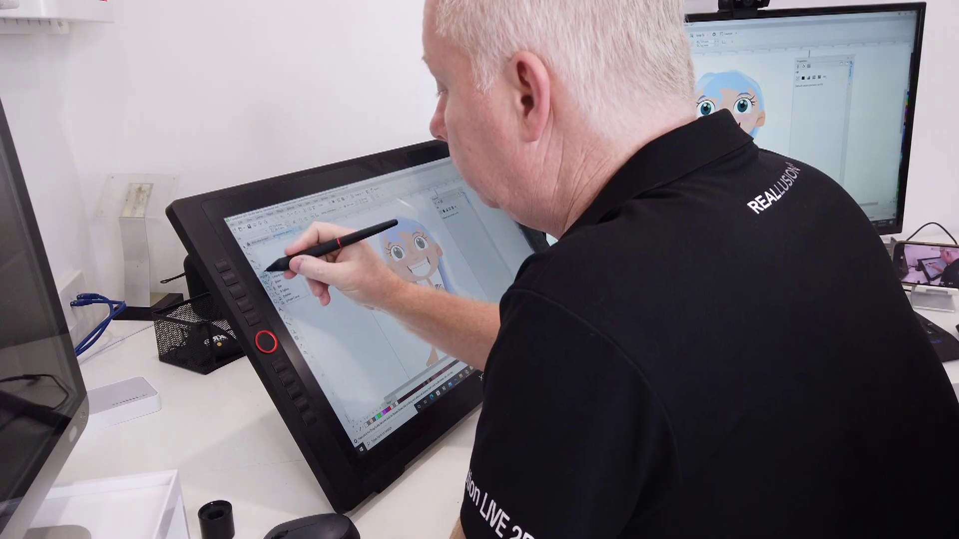
- Reshape the face outline, pulling the right cheek in and bulging the upper-right edge out
left_click(270, 272)
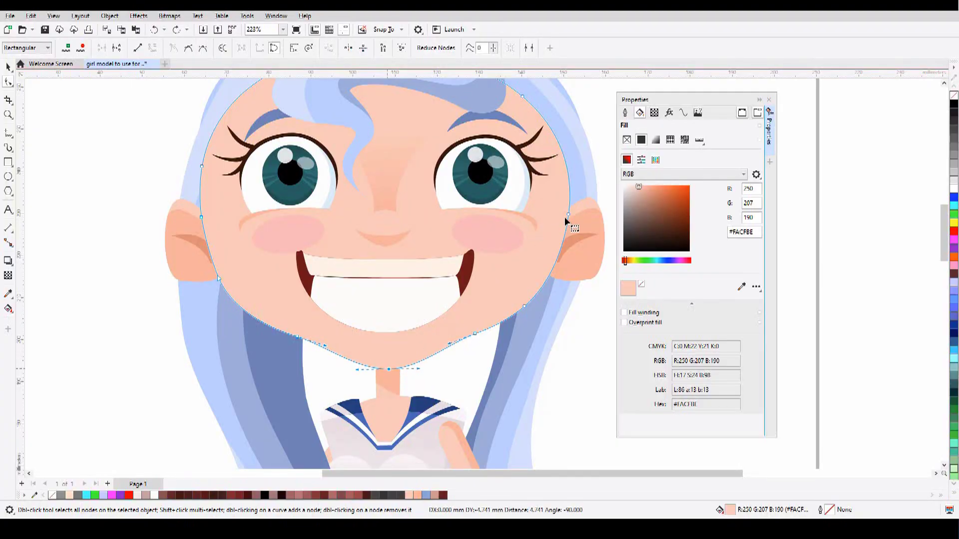
left_click_drag(569, 217, 537, 202)
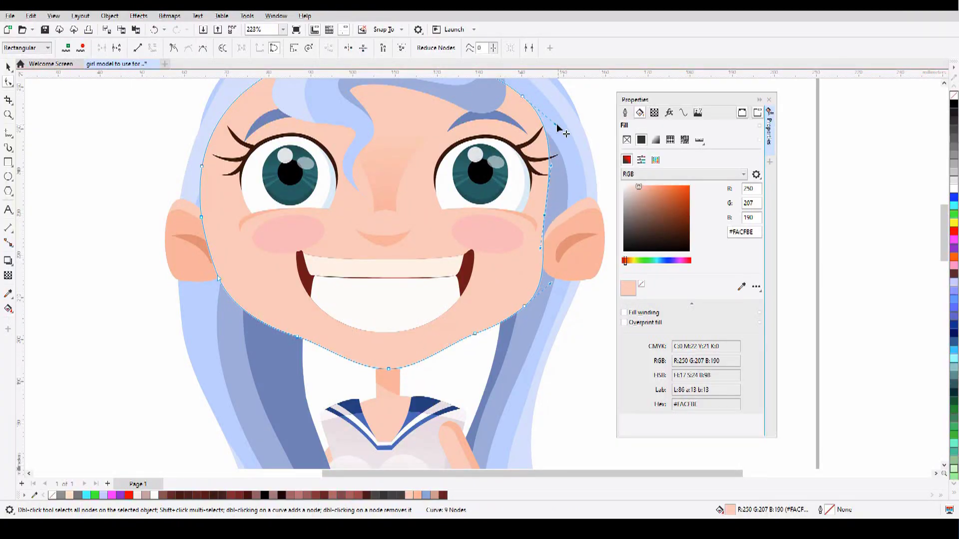
left_click_drag(556, 124, 604, 146)
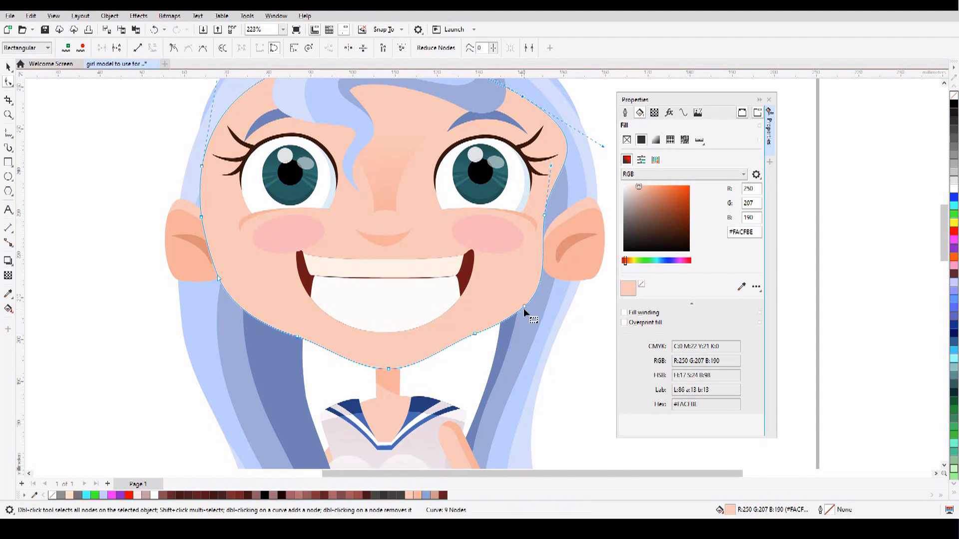
- Recolour both iris layers of the right eye dark red
key("space")
left_click(504, 194)
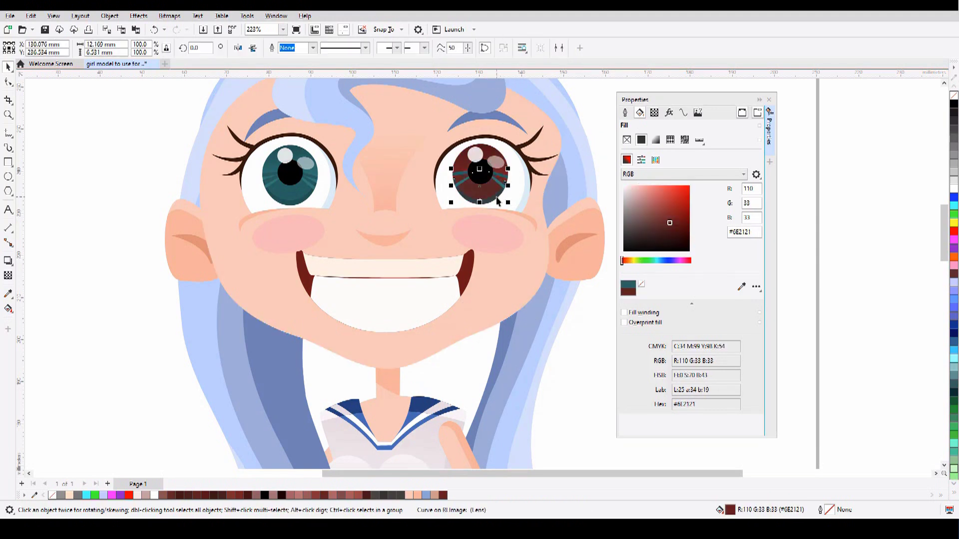
left_click(497, 201)
left_click_drag(657, 260, 622, 260)
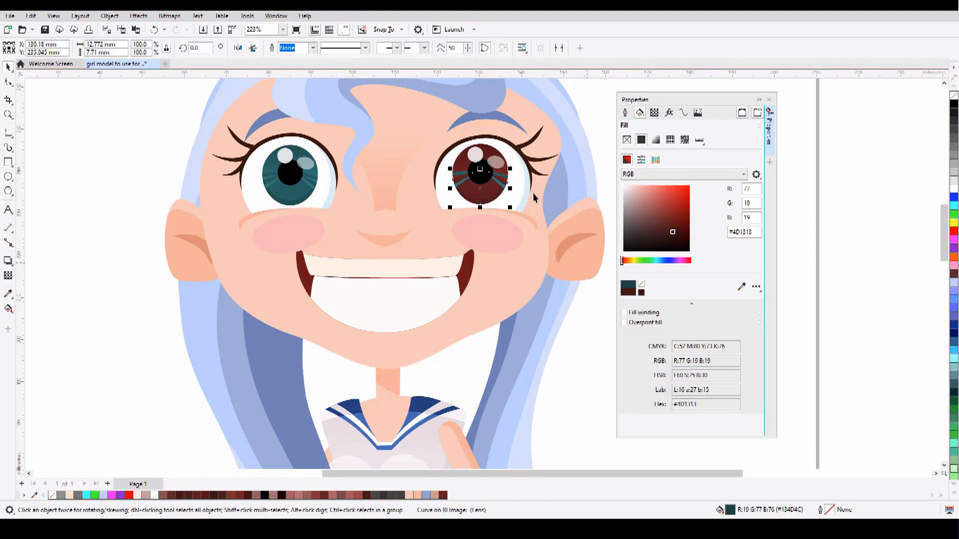
left_click(506, 176)
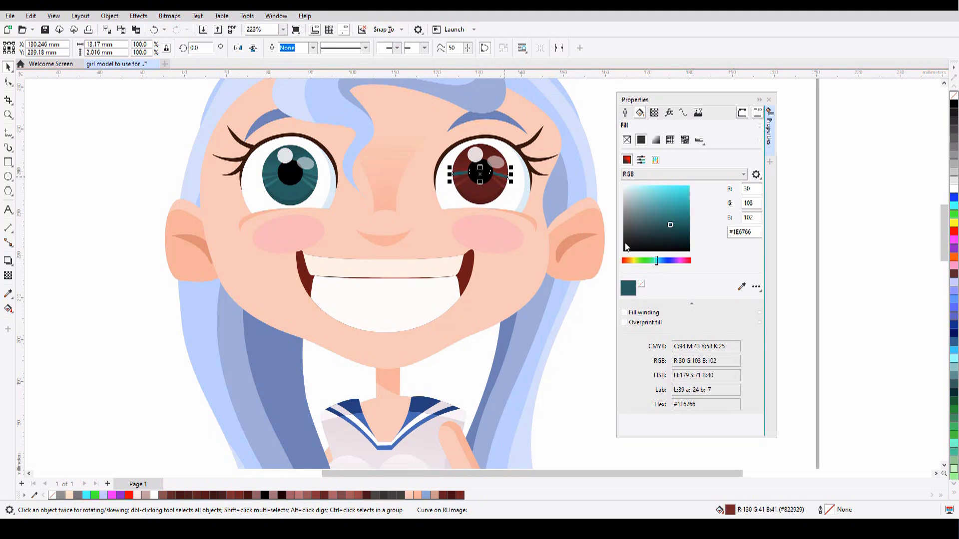
left_click_drag(657, 261, 613, 242)
left_click(594, 122)
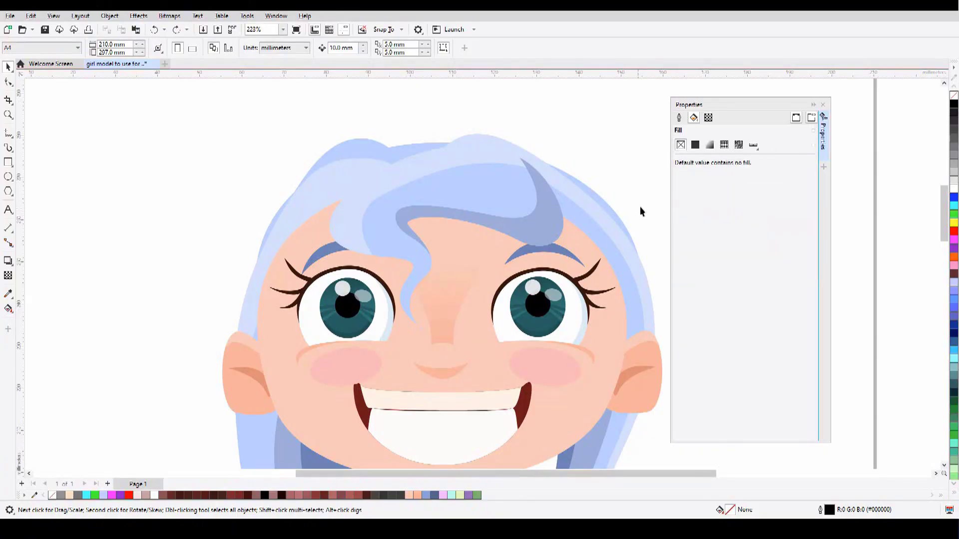
- Shift the right eyebrow's colour toward green and select the light-blue hair piece
left_click(563, 251)
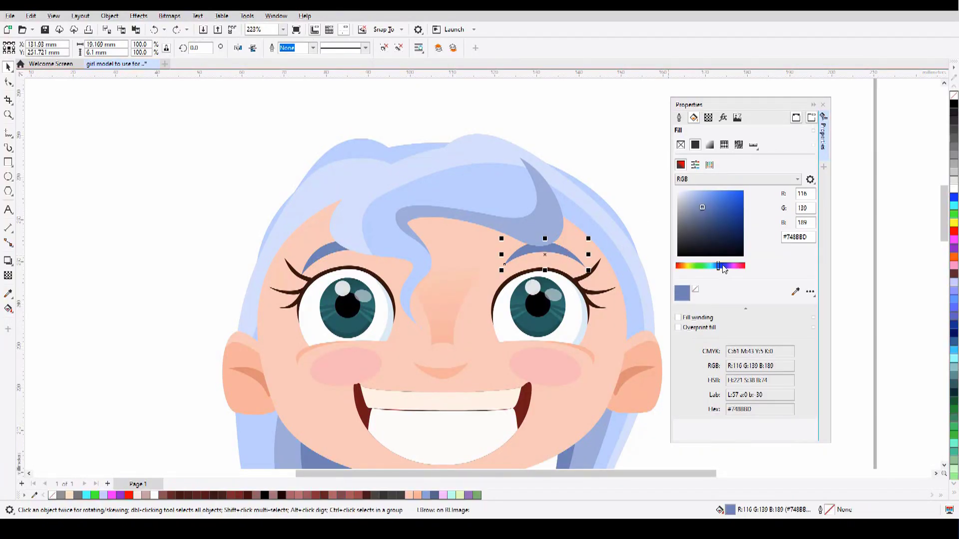
left_click_drag(730, 269, 687, 268)
left_click(503, 202)
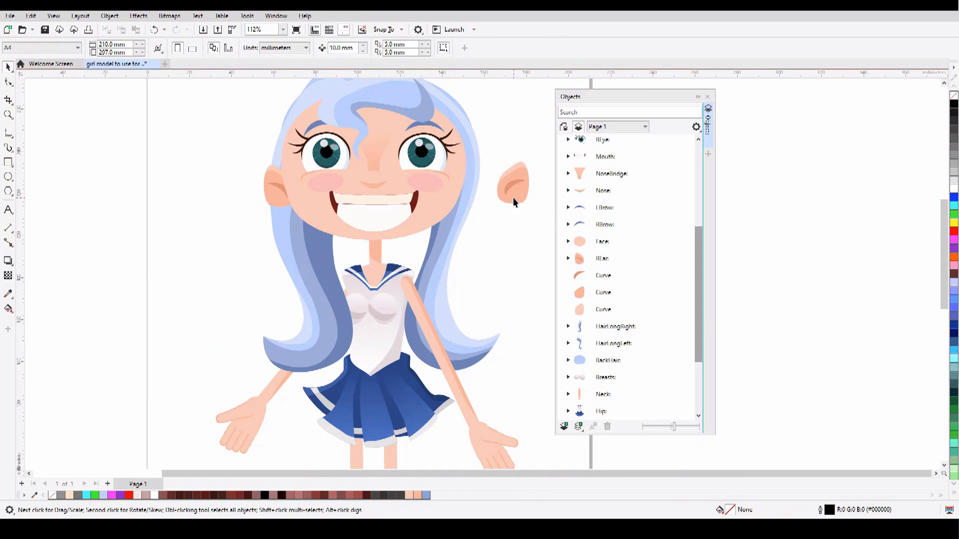
- Group the three loose ear curves into one object named LEar
left_click(607, 281)
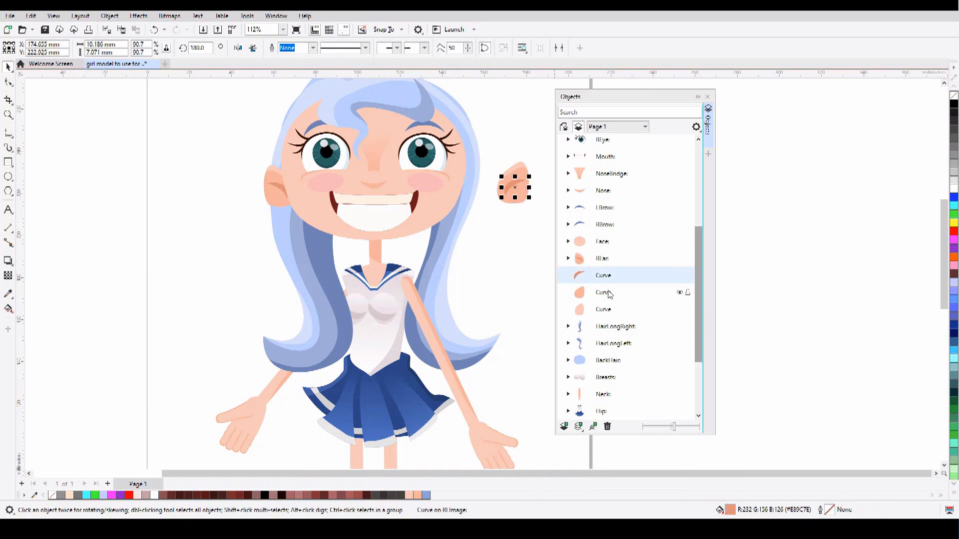
left_click(608, 293, "shift")
left_click(609, 310, "shift")
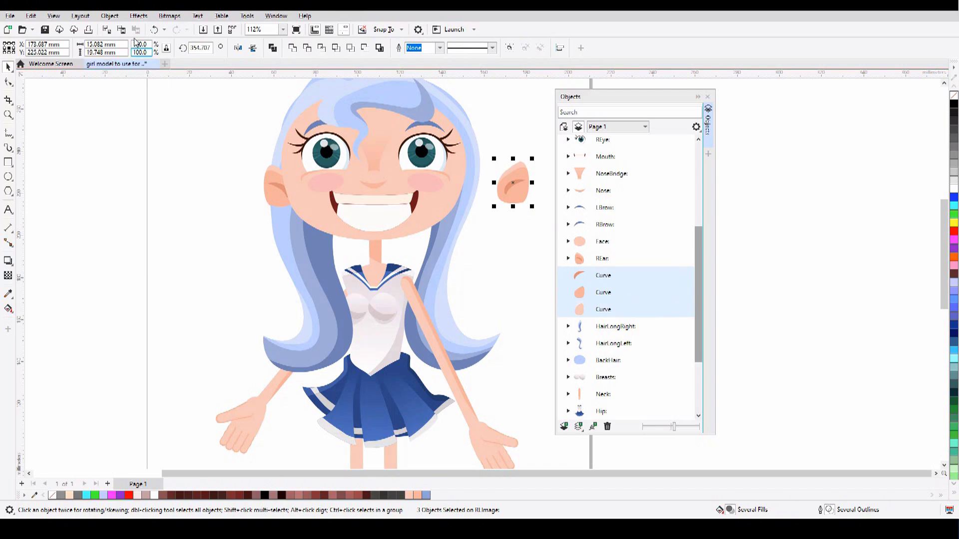
left_click(114, 19)
mouse_move(220, 188)
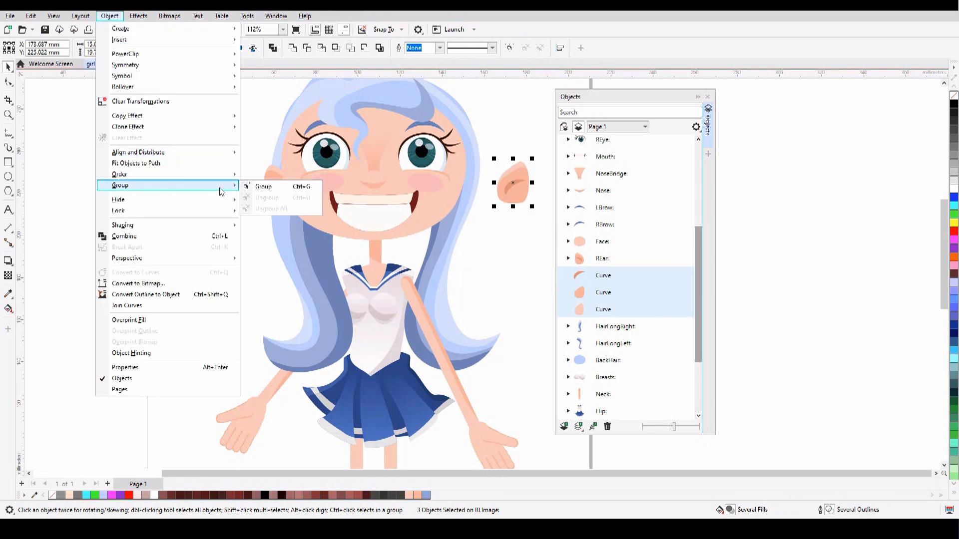
left_click(259, 187)
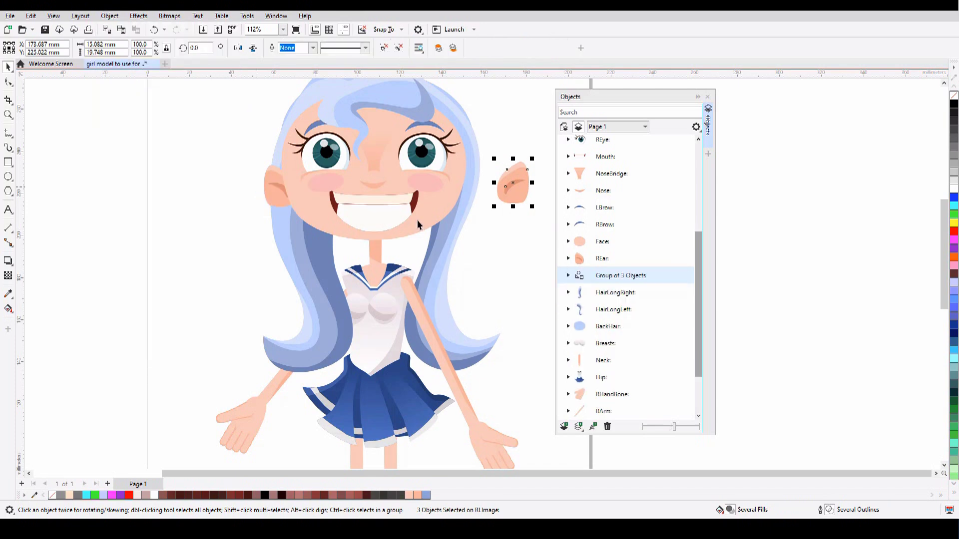
double_click(600, 282)
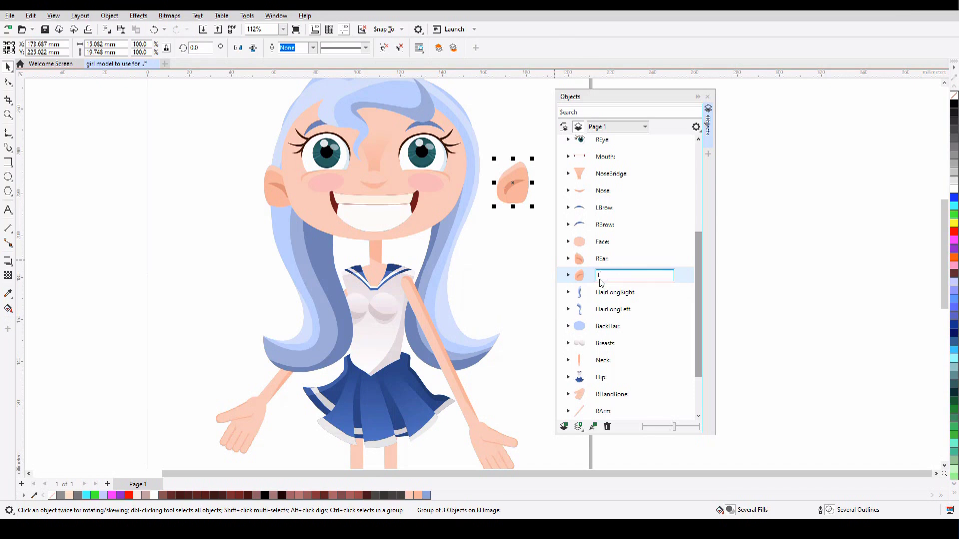
key("Return")
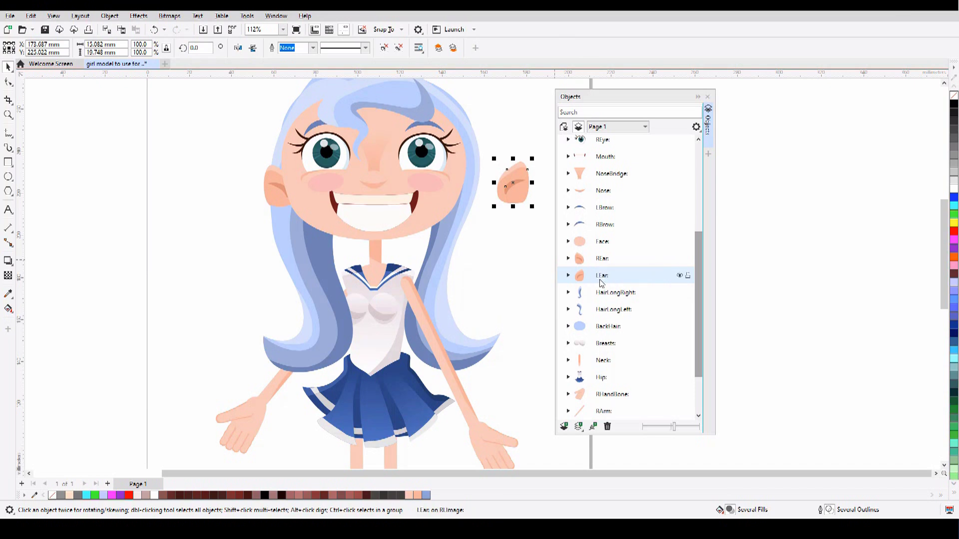
- Move the LEar group onto the right side of her head
left_click(532, 223)
left_click_drag(523, 196, 482, 195)
left_click(510, 193)
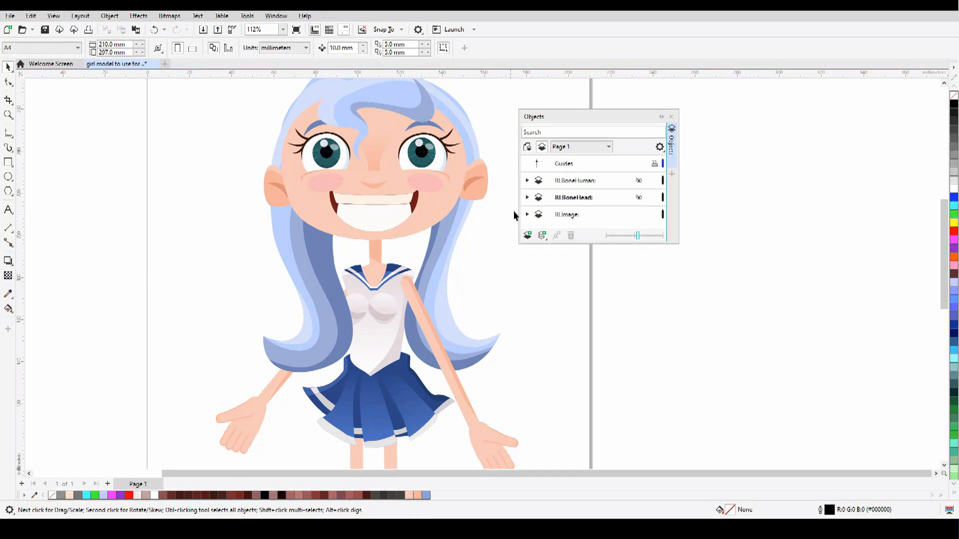
- Show the RLBoneHuman layer, expand it, and nudge the LArm bone slightly
left_click(639, 181)
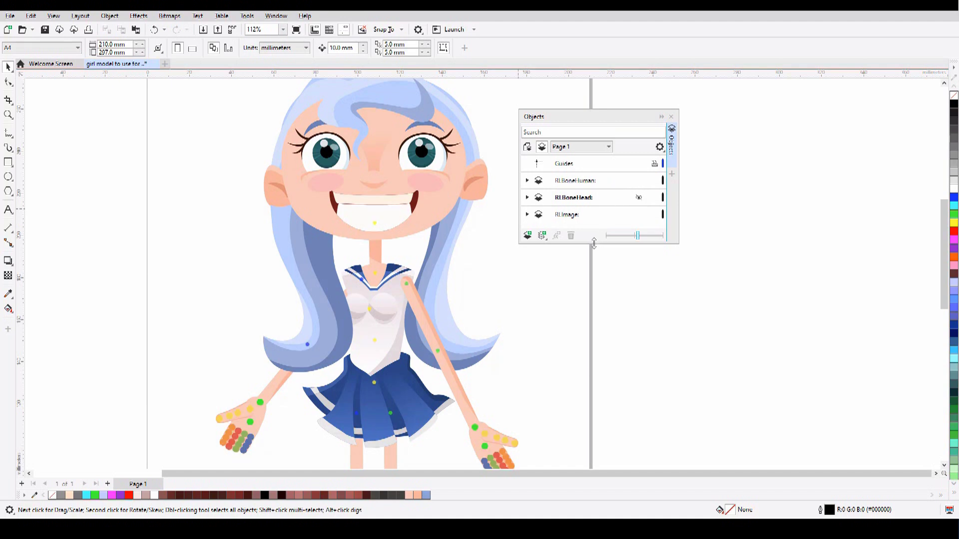
left_click_drag(594, 243, 592, 423)
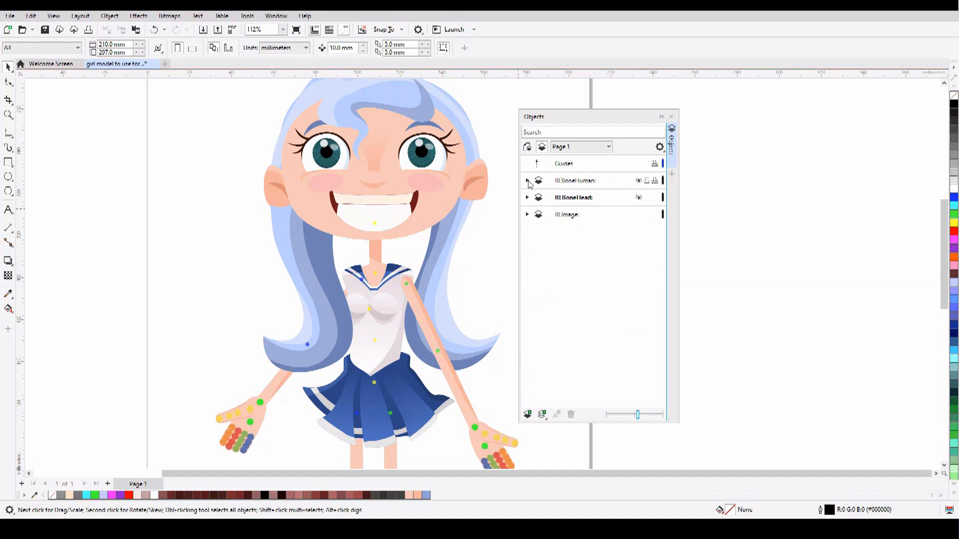
left_click(527, 181)
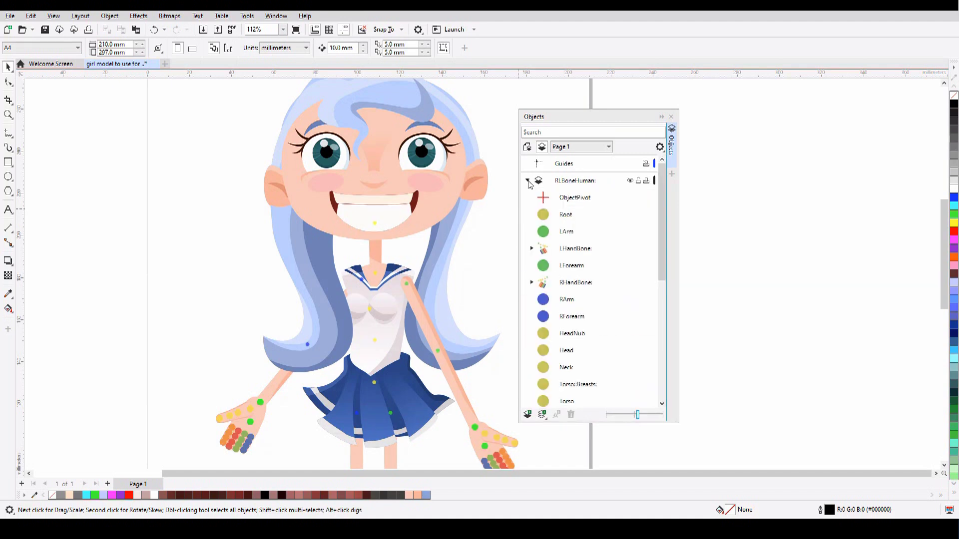
left_click(567, 236)
mouse_move(407, 283)
left_mouse_down()
mouse_move(413, 300)
mouse_move(409, 287)
left_mouse_up()
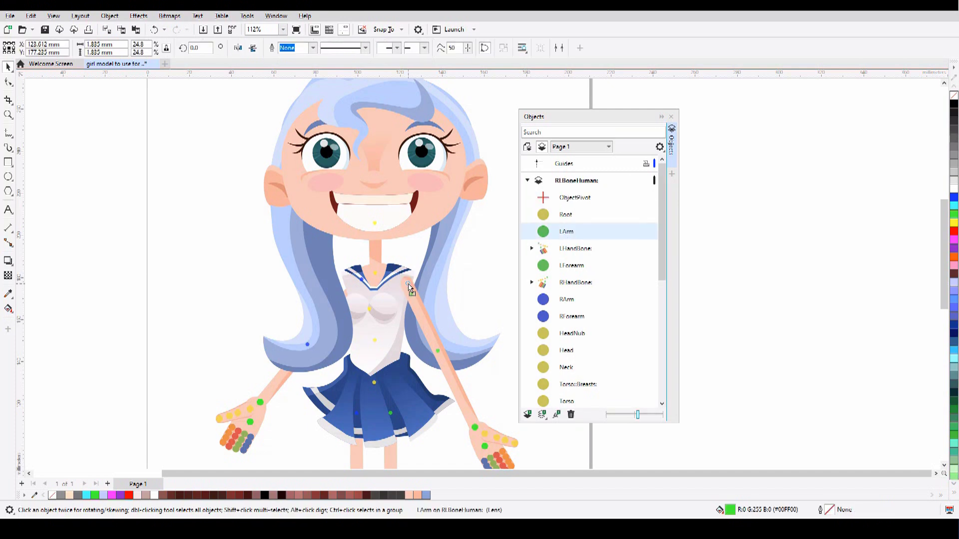
key("Escape")
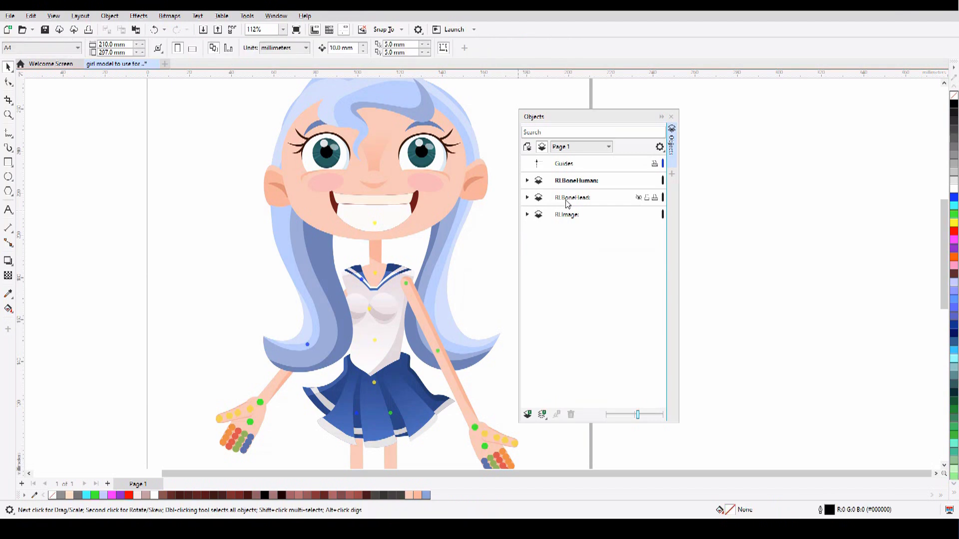
- Show the RLBoneHead layer, expand it, and select the LEye bone
left_click(640, 197)
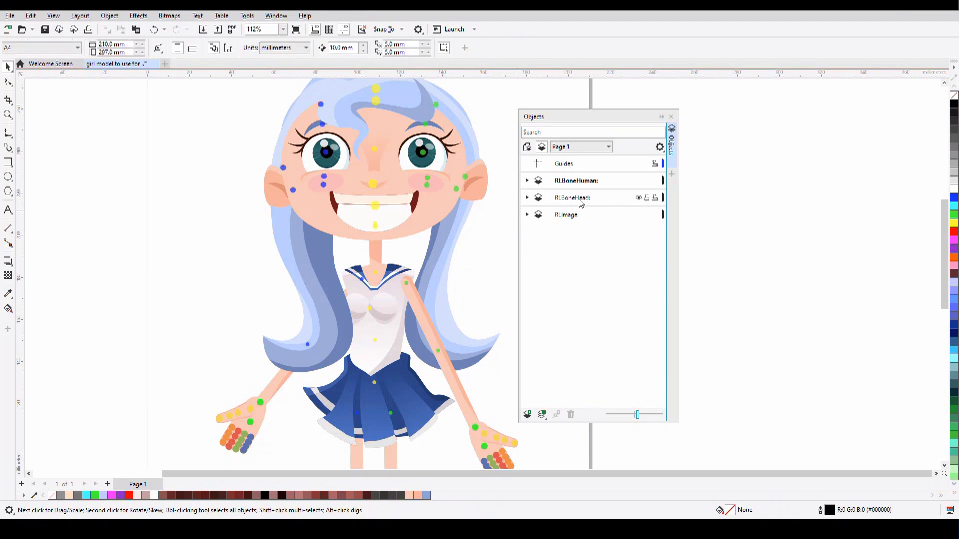
left_click(528, 198)
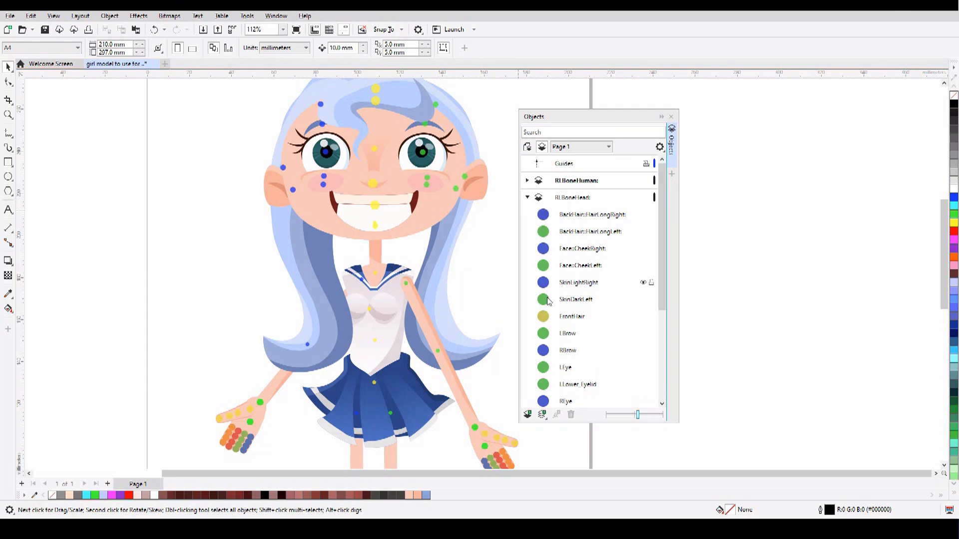
left_click(561, 371)
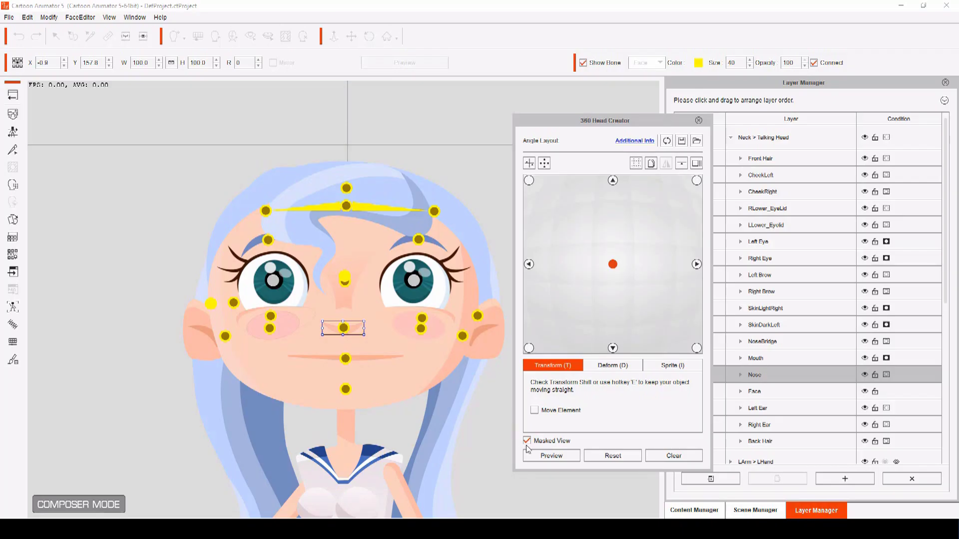
left_click(536, 456)
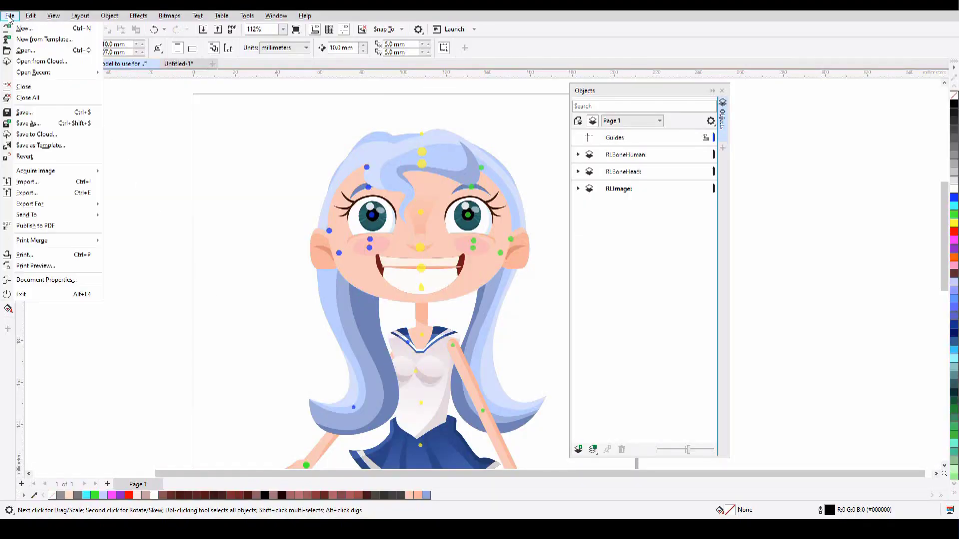
- Export the drawing to test.svg in the Exports folder, reaching the SVG Export options
left_click(46, 191)
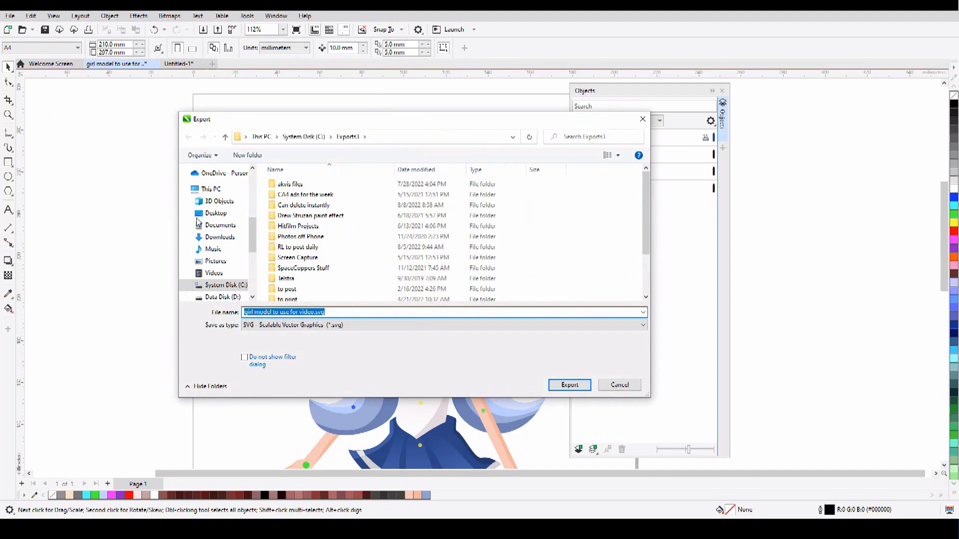
left_click_drag(649, 224, 651, 276)
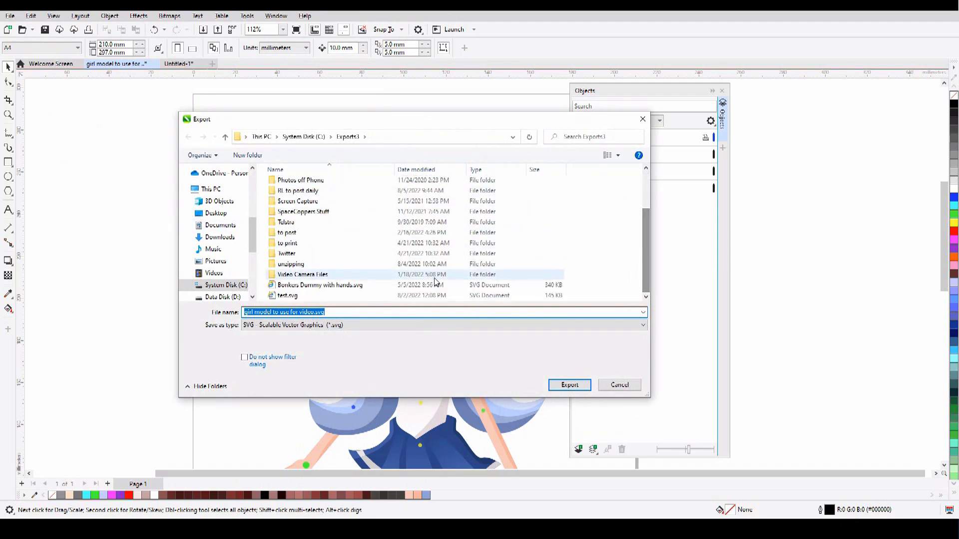
double_click(290, 296)
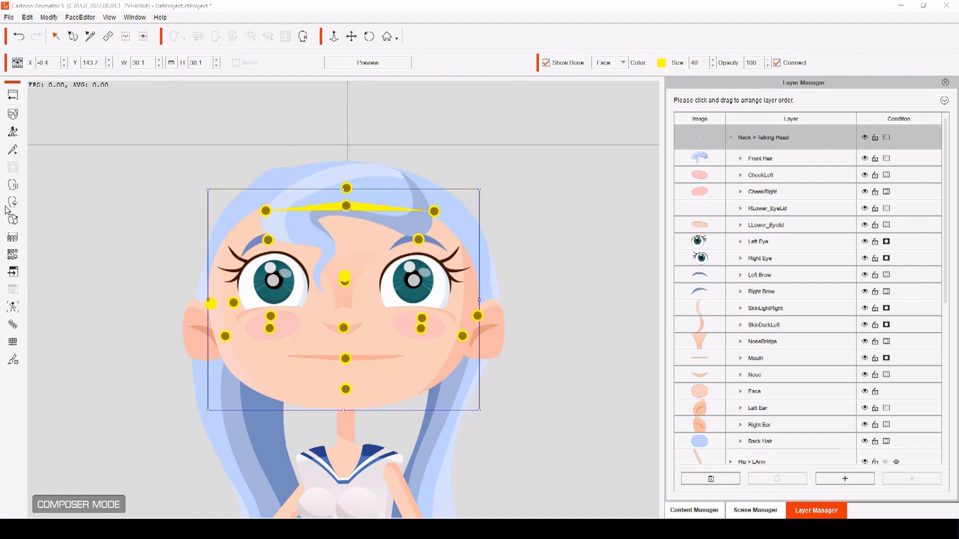
- In Facial Animation Setup, select the eye and preview its second, third and fourth expression lattices
left_click(8, 205)
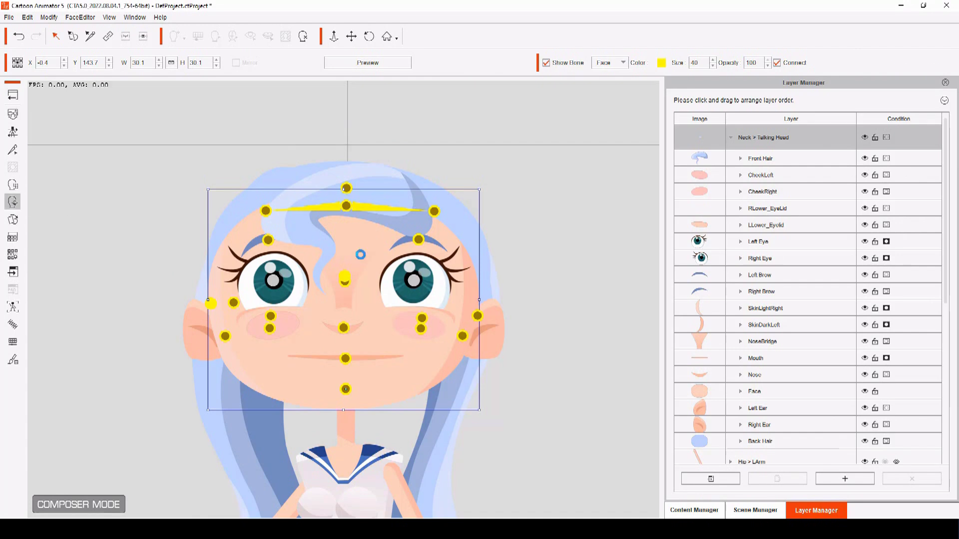
left_click(605, 394)
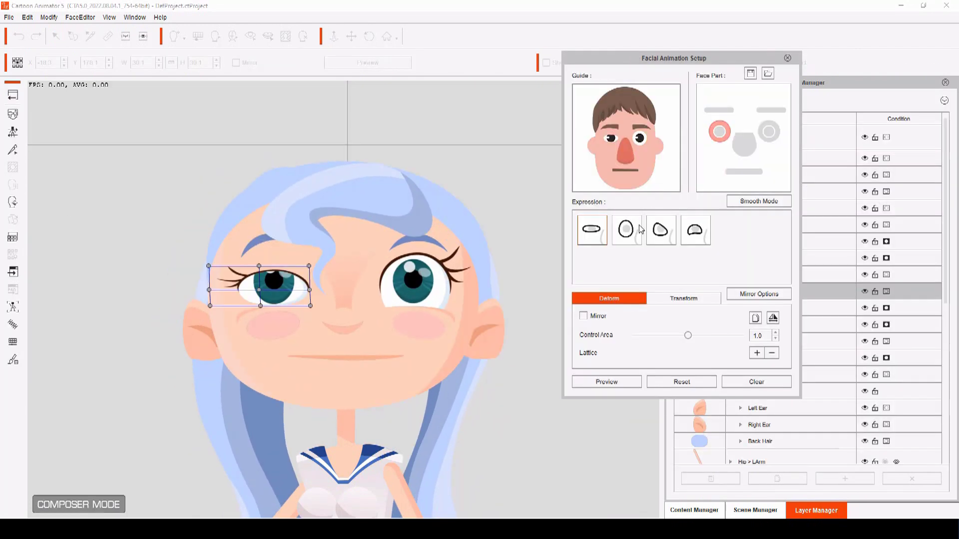
left_click(640, 230)
left_click(664, 231)
left_click(694, 232)
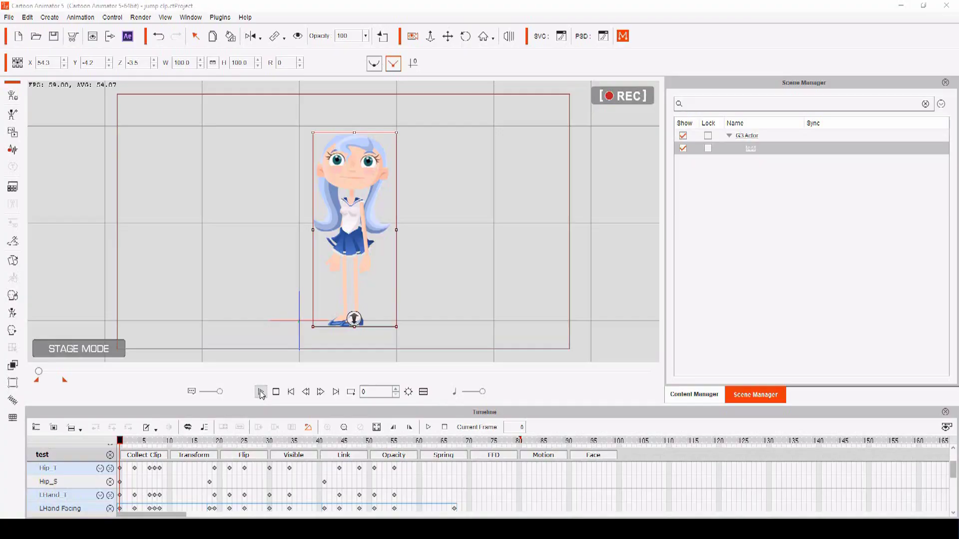
left_click(261, 393)
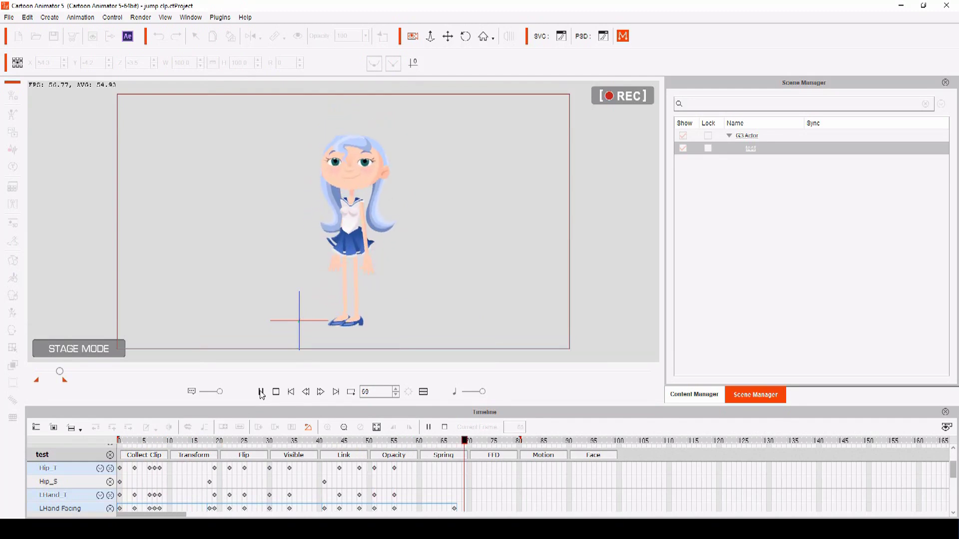
- Enable and expand the FFD Clip track, then place an FFD grid over the girl at frame 0
scroll(499, 482, "up", 2)
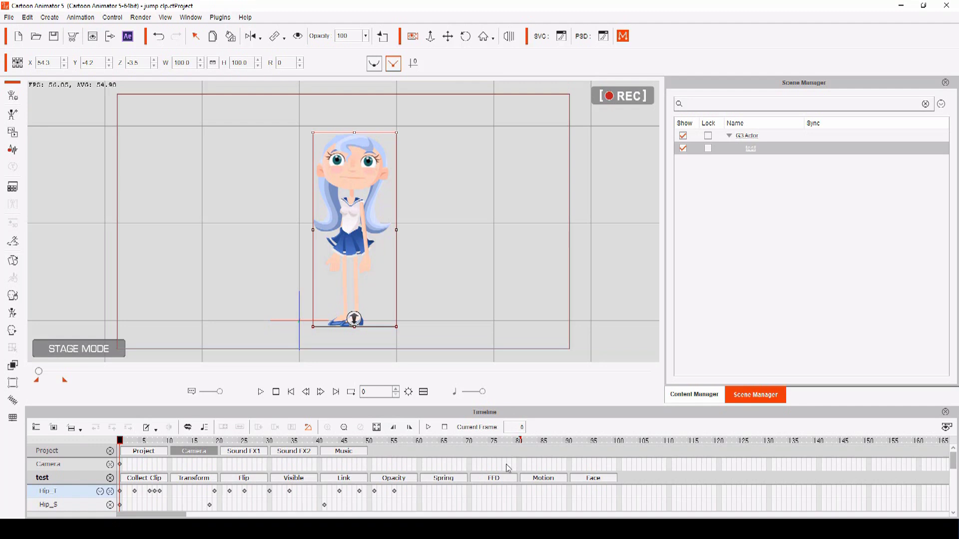
left_click(508, 481)
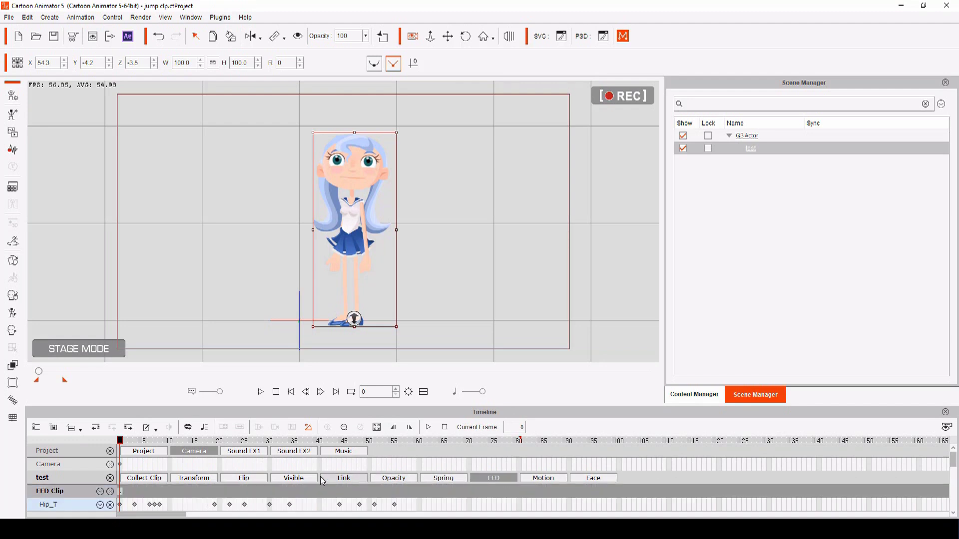
left_click(100, 492)
scroll(100, 494, "down", 2)
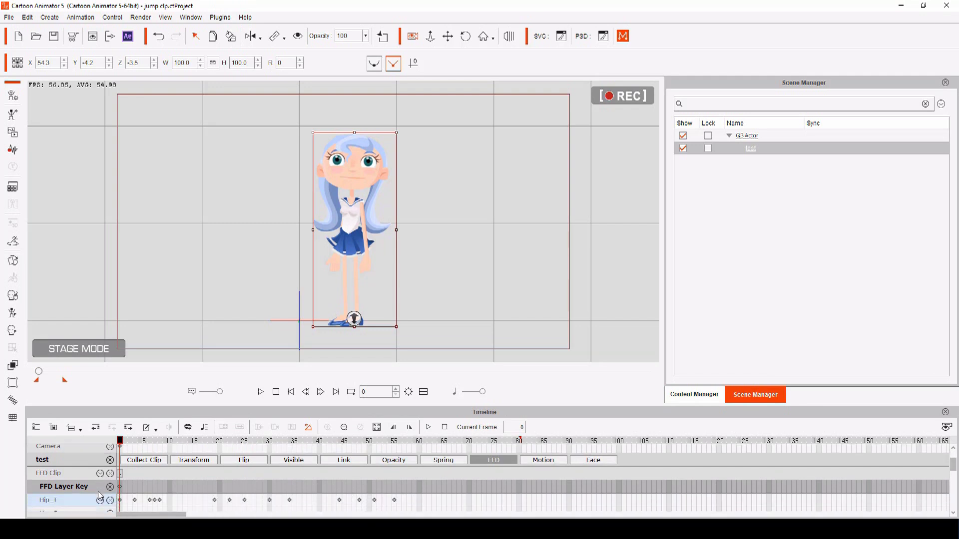
scroll(100, 494, "down", 1)
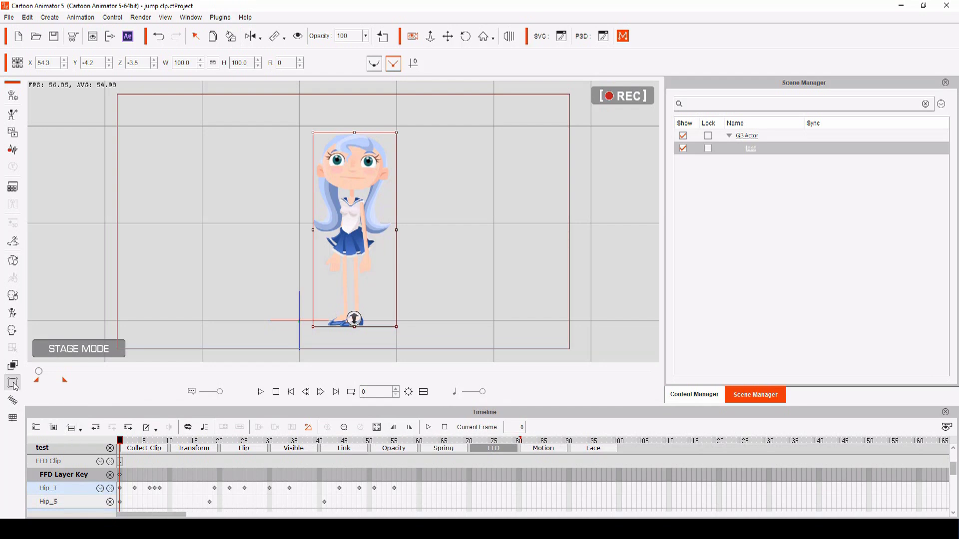
left_click(14, 386)
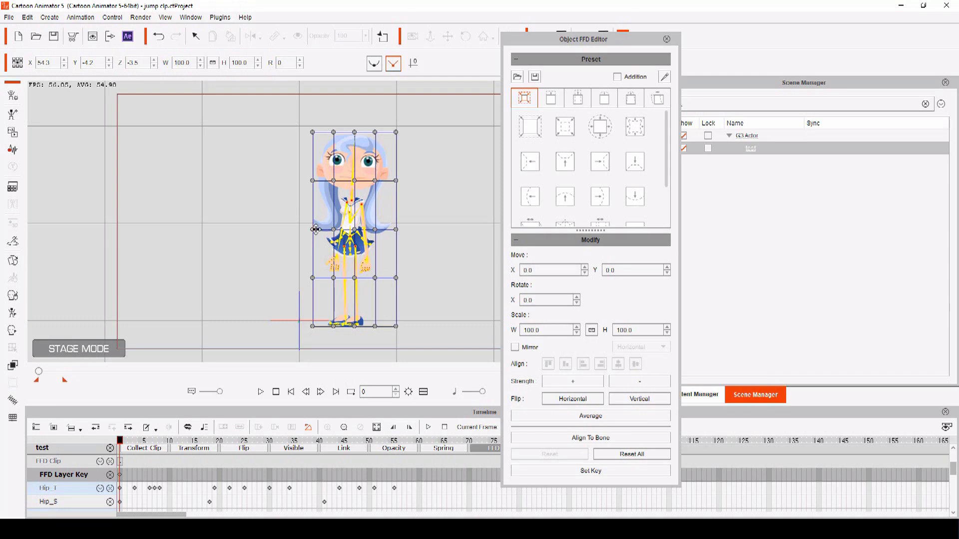
- Drag FFD grid points, select the top row, and scrub through the jump clip
mouse_move(316, 230)
left_mouse_down()
mouse_move(298, 230)
mouse_move(315, 228)
left_mouse_up()
left_click_drag(297, 119, 378, 150)
left_click(131, 449)
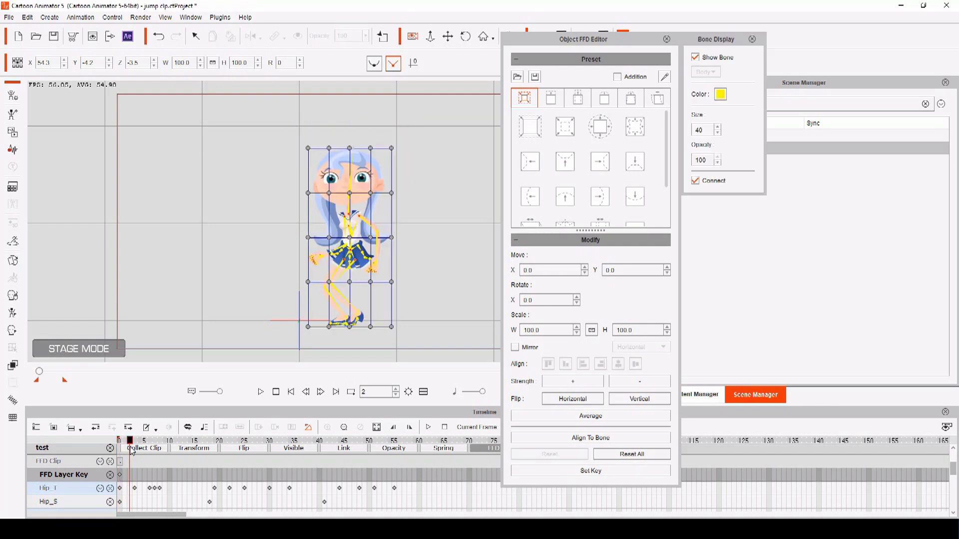
left_click_drag(132, 452, 145, 452)
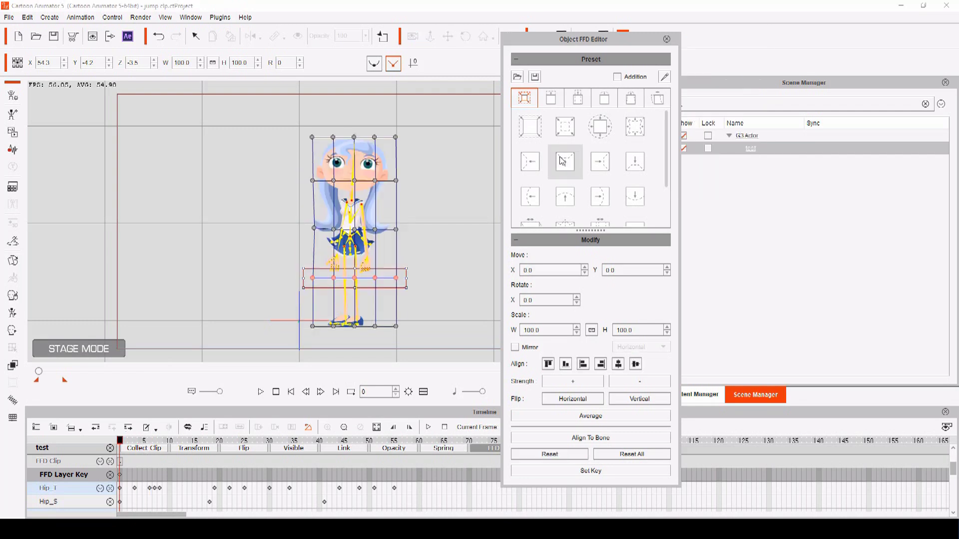
- Try trapezoid, tall and flared FFD presets, then key an up-right upper-body skew at frame 37
left_click(563, 161)
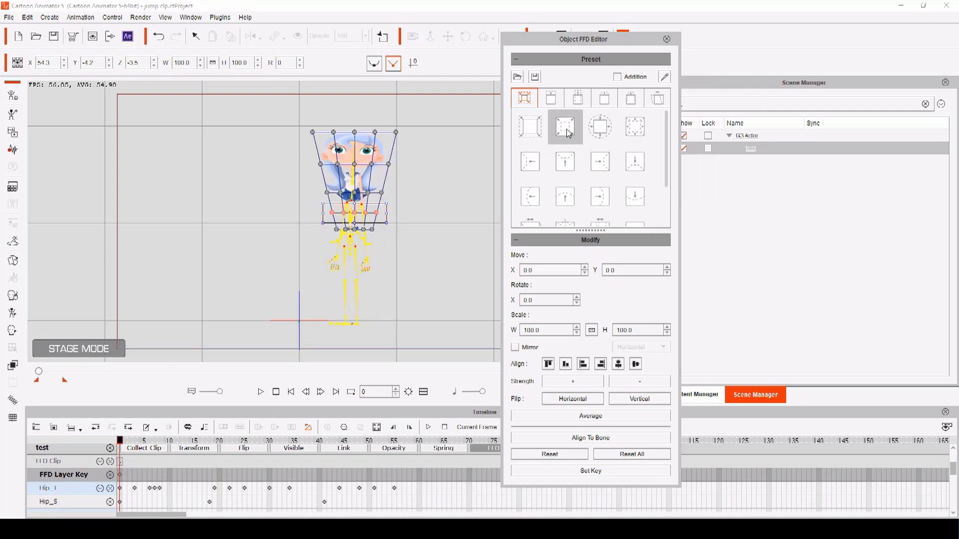
left_click(569, 134)
left_click(636, 129)
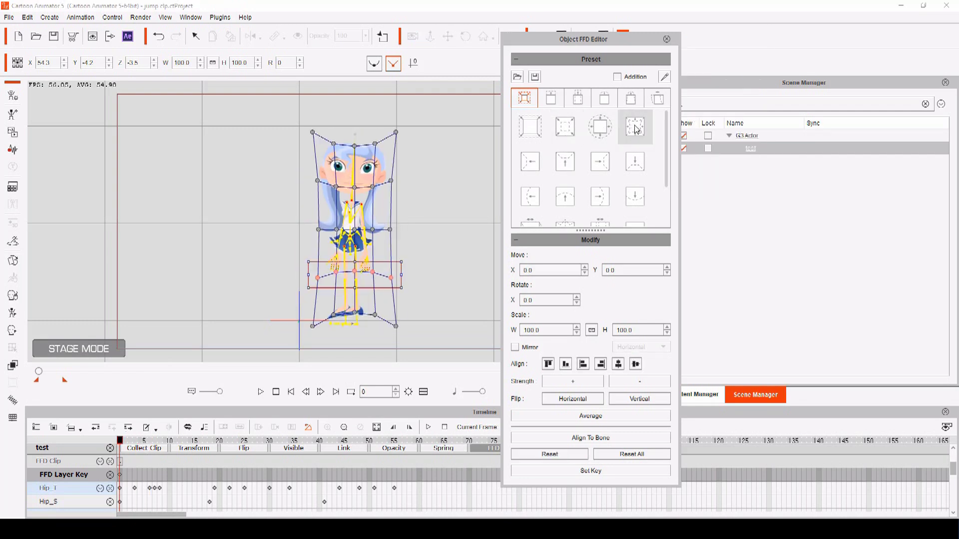
left_click(637, 161)
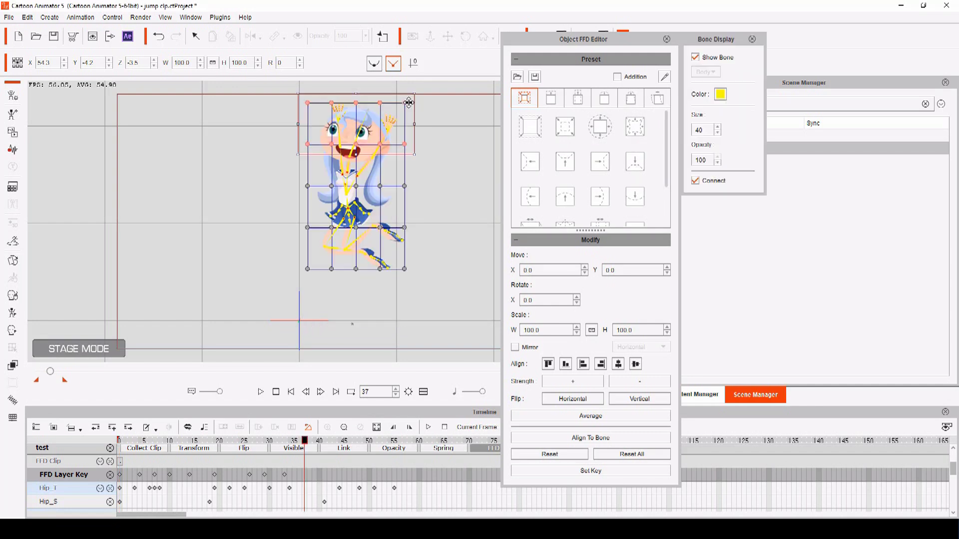
mouse_move(409, 102)
left_mouse_down()
mouse_move(427, 117)
mouse_move(247, 118)
left_mouse_up()
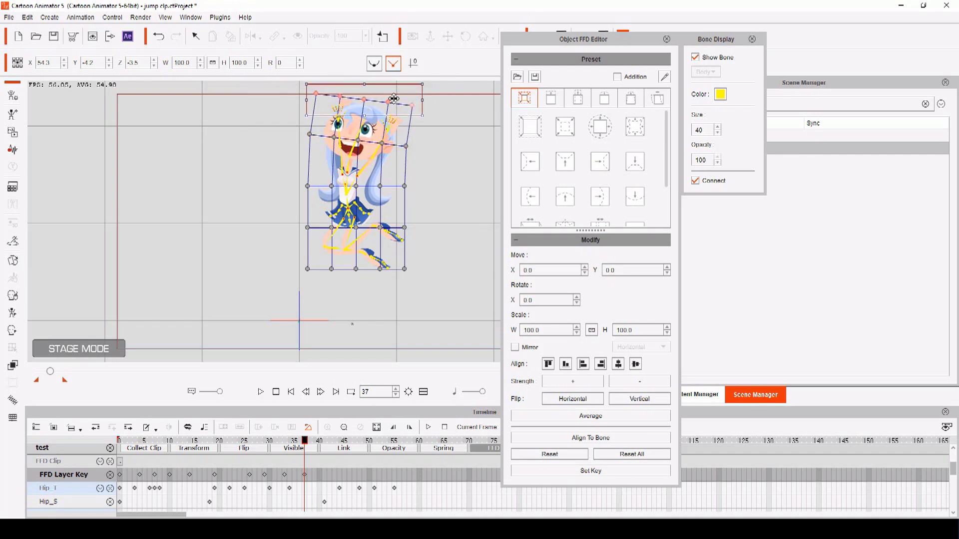
left_click_drag(395, 99, 407, 88)
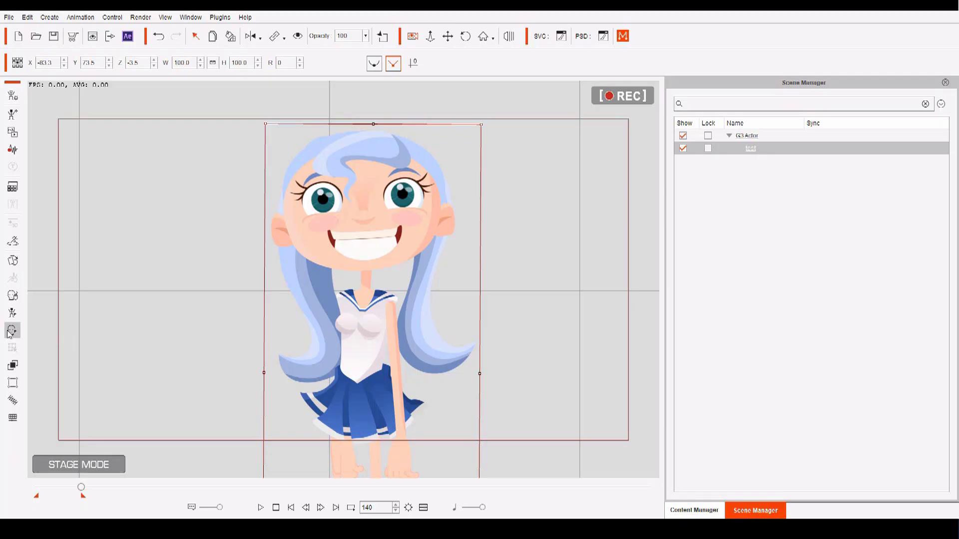
- Open the Face Key Editor's deform lattice over the girl's face and torso
left_click(11, 331)
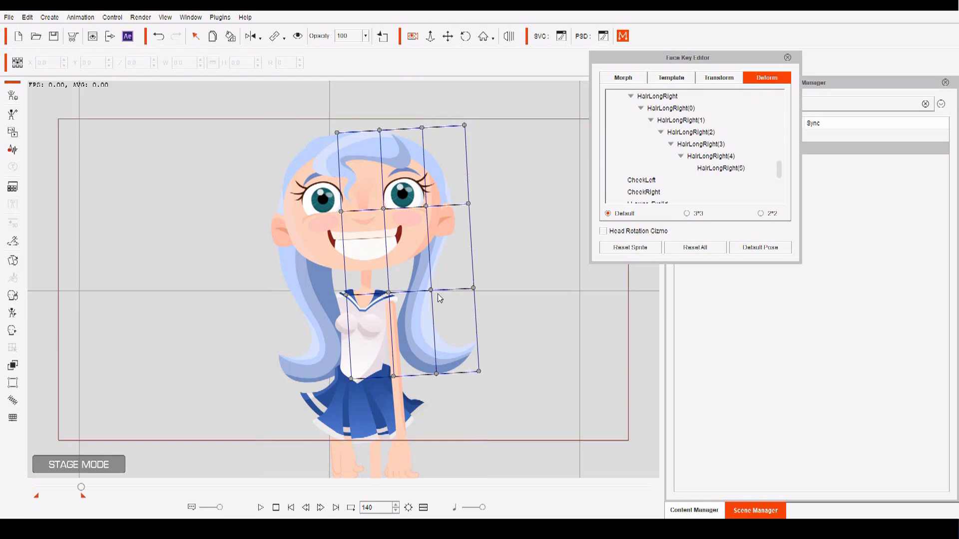
- Bend the HairLongRight hair by pulling its mesh's right-middle point inward and bottom point down-right
left_click(475, 293)
left_click_drag(471, 290, 449, 291)
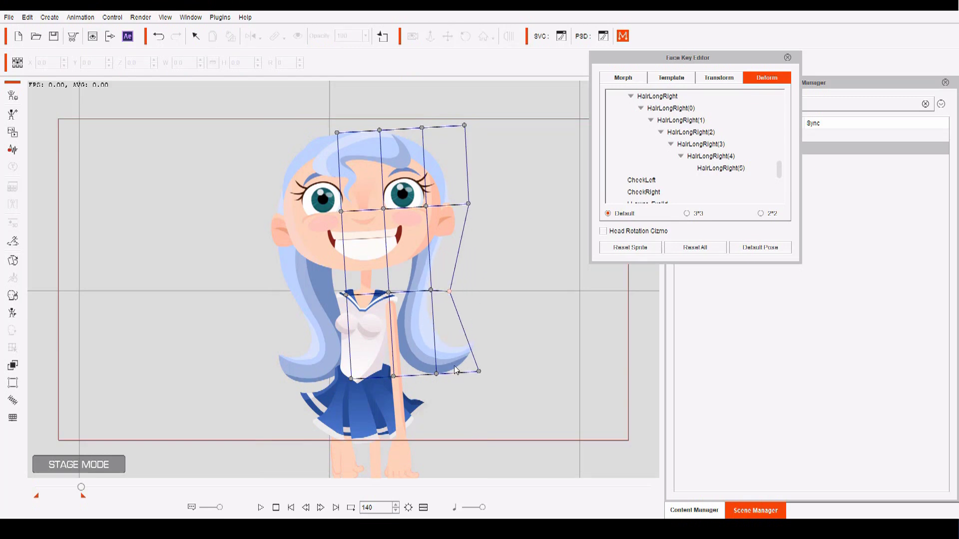
left_click_drag(435, 375, 494, 347)
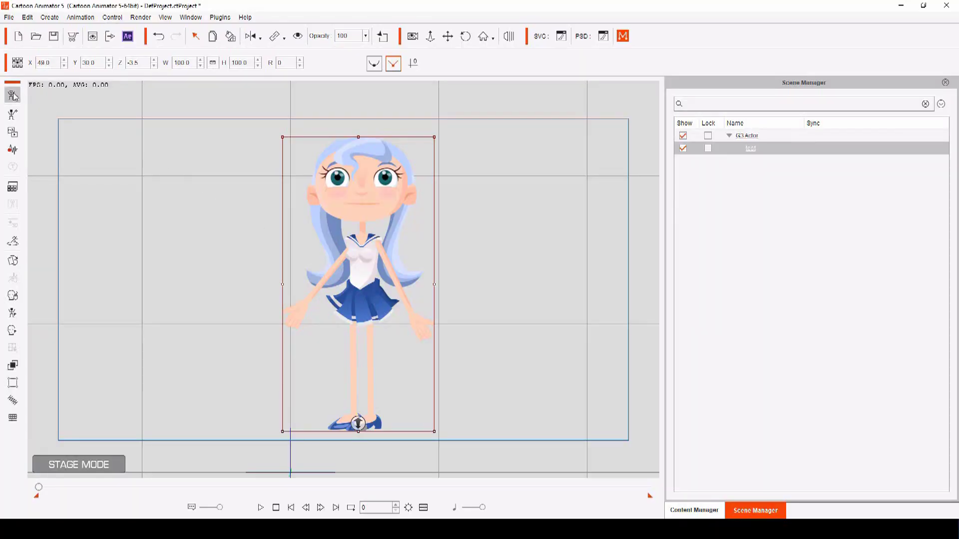
- In Composer Mode, add a three-joint bone chain down the HairLongLeft strand, from hairline to tip
left_click(88, 38)
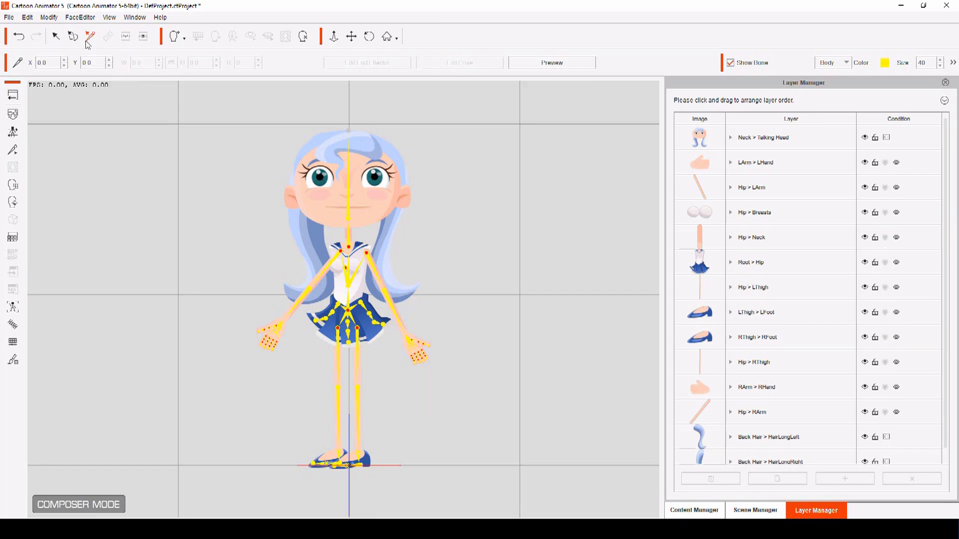
left_click(14, 152)
left_click(667, 94)
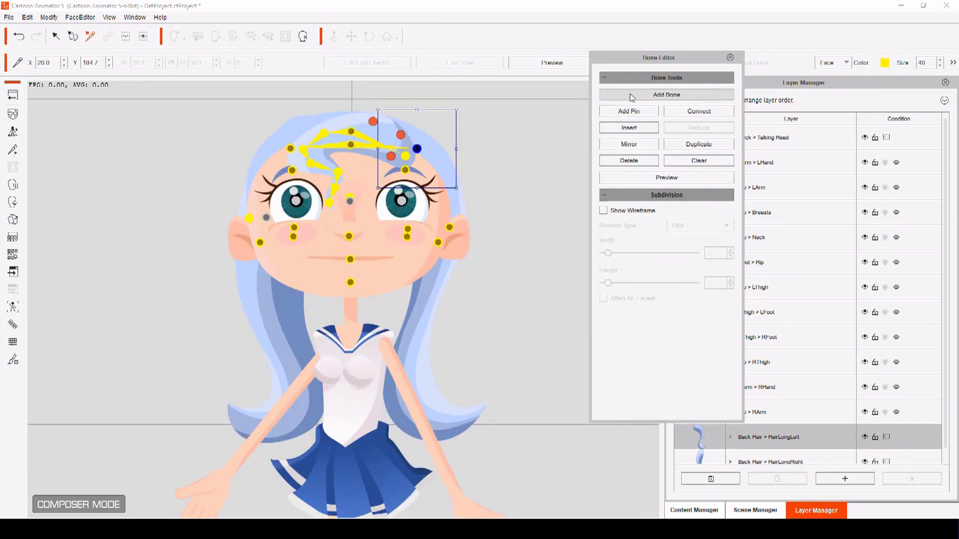
left_click(446, 186)
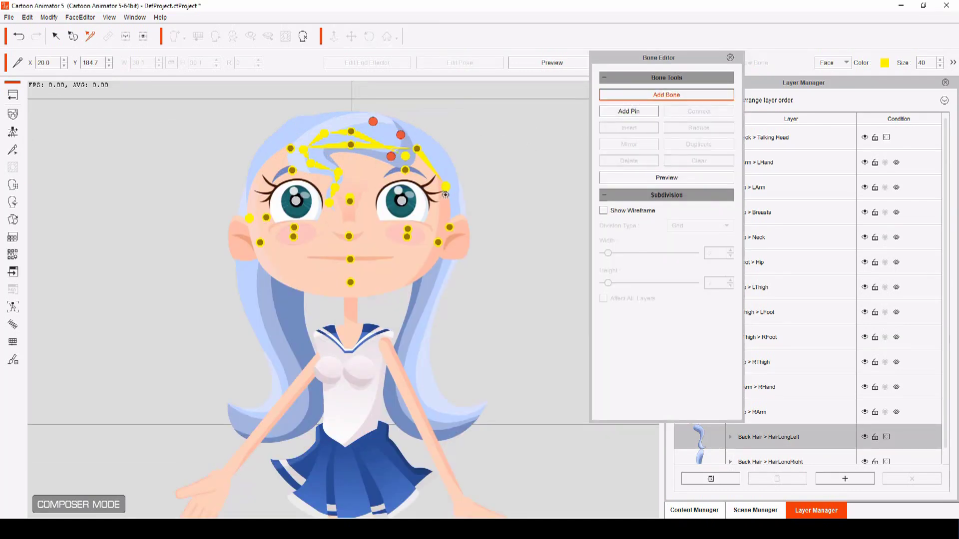
left_click(417, 320)
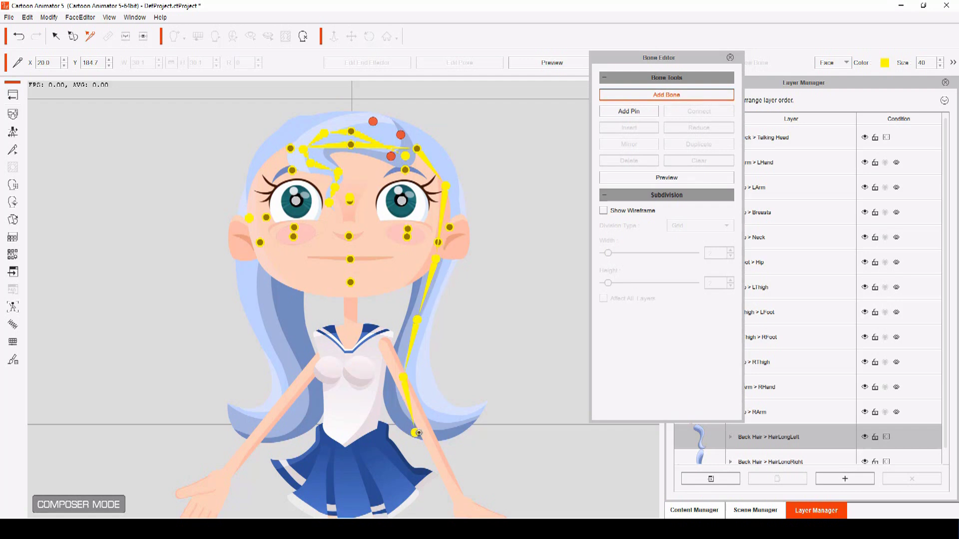
left_click(421, 422)
left_click(13, 324)
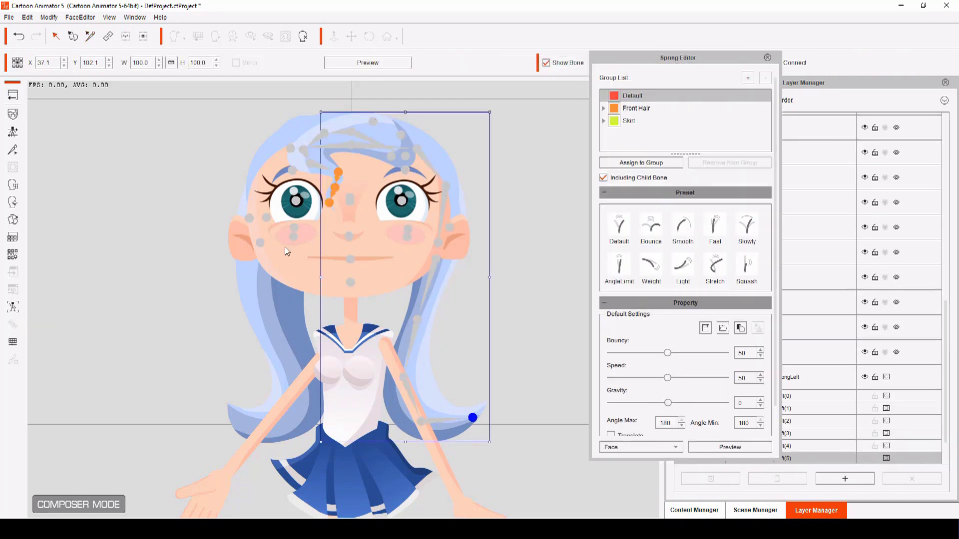
- Select HairLongLeft(0), add a spring group named 'Long Hair', and assign the hair bones to it
left_click(445, 200)
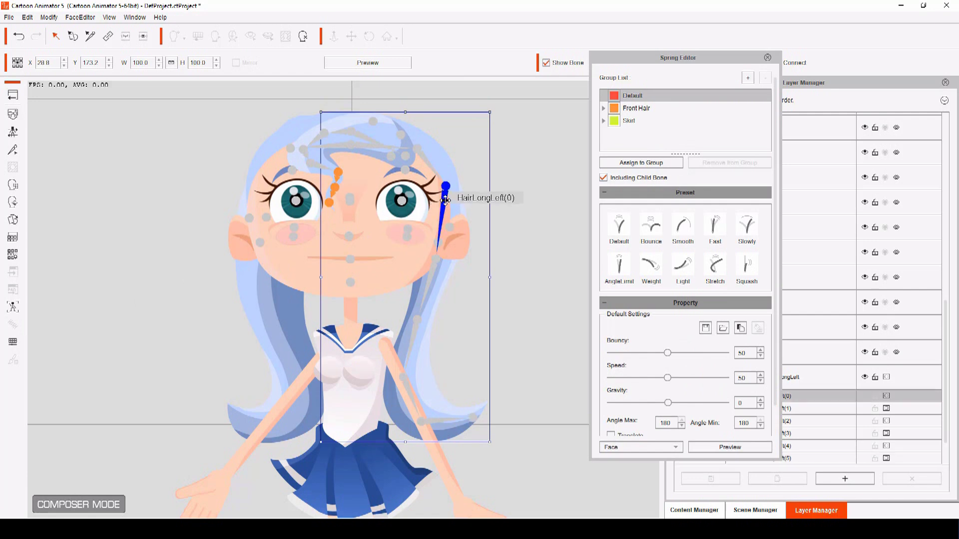
left_click(748, 78)
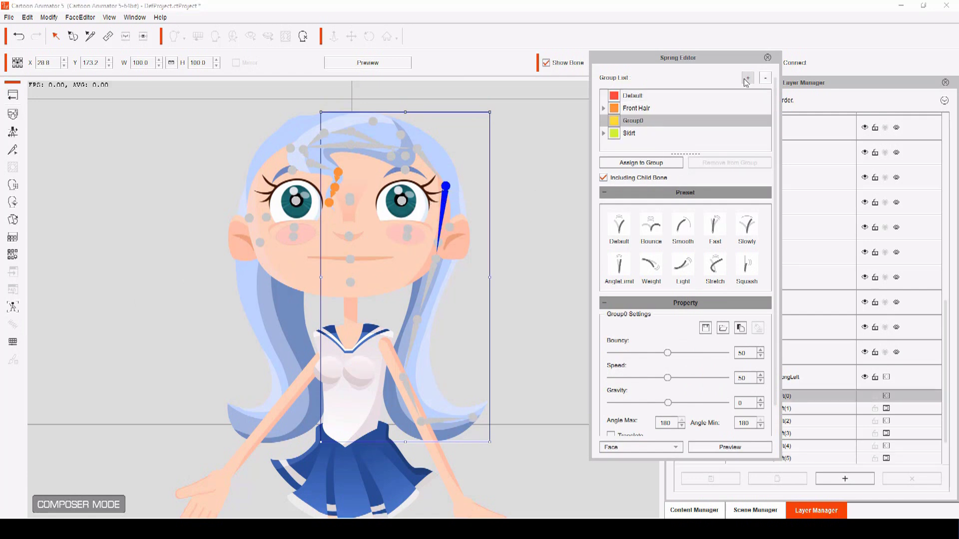
double_click(630, 121)
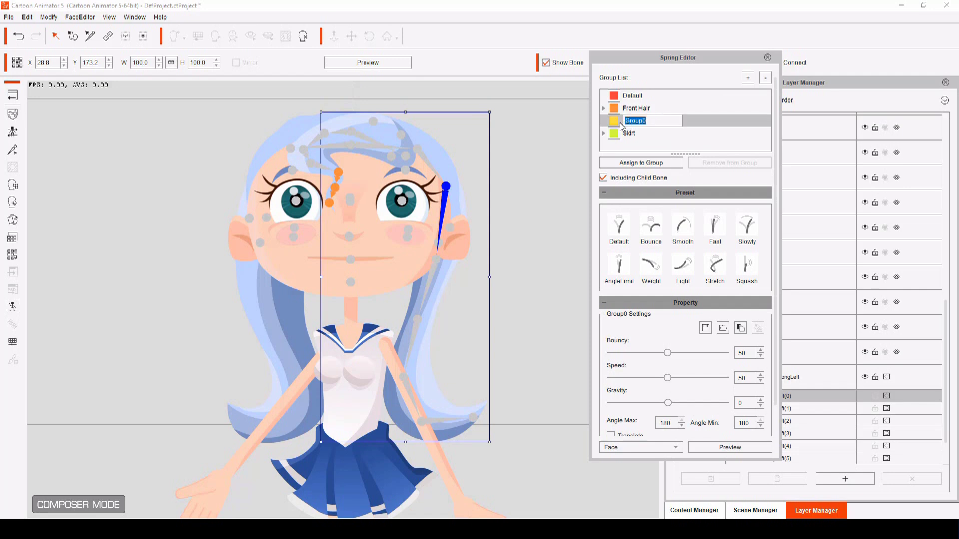
type("Long Hair")
key("Return")
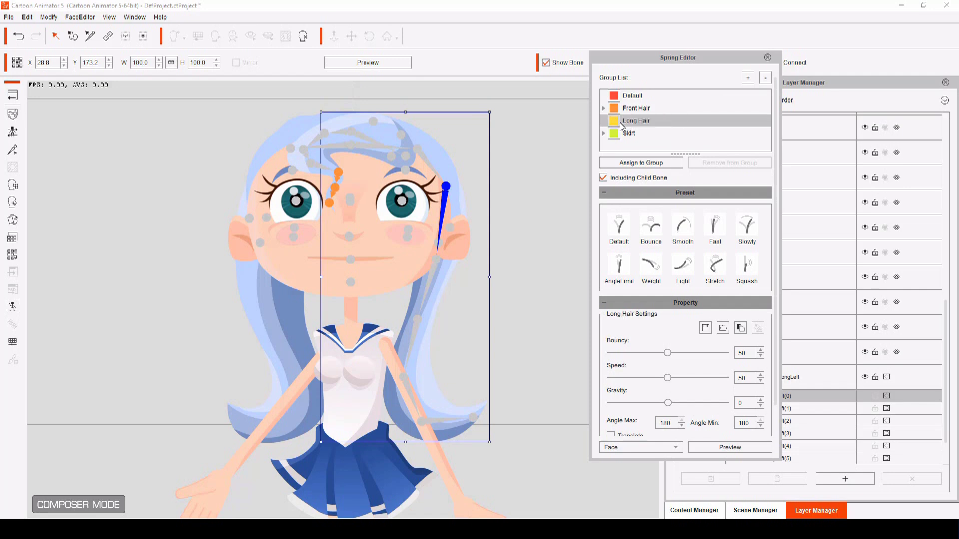
left_click(633, 165)
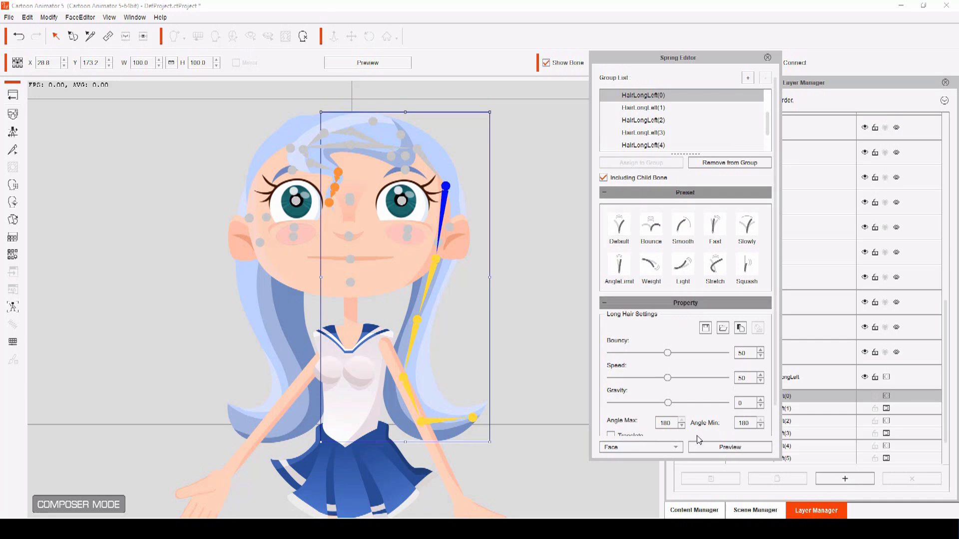
- Run the spring preview and swing the girl's head twice to watch the long hair sway
left_click(709, 451)
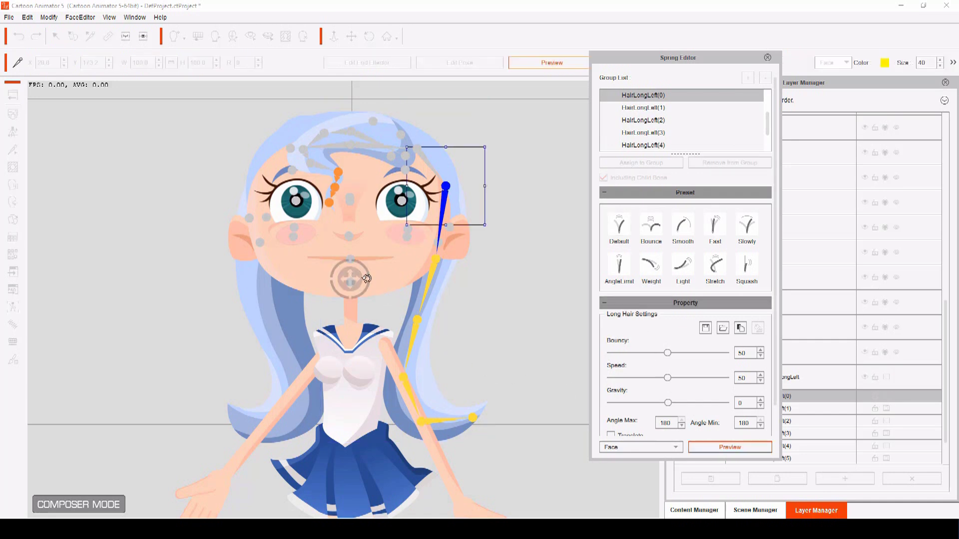
left_click_drag(366, 278, 368, 212)
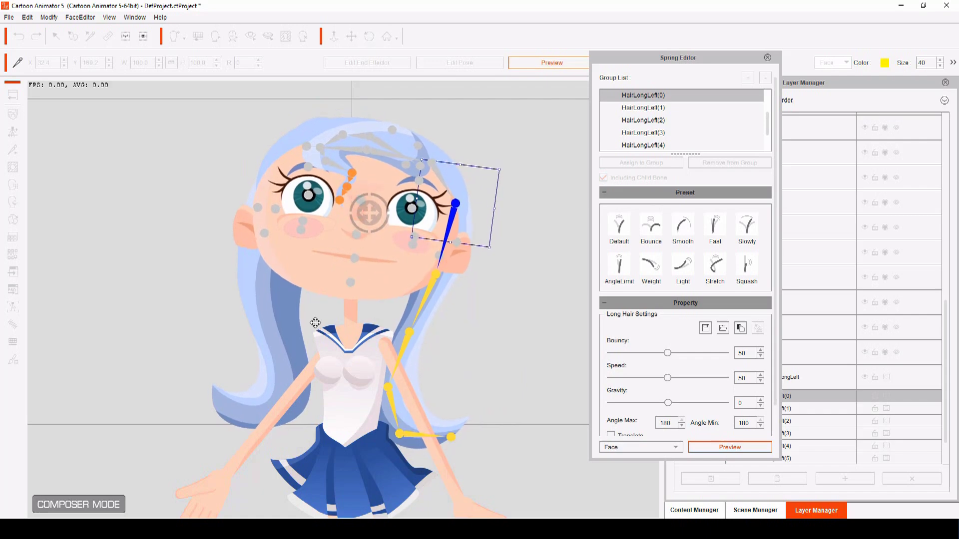
left_click_drag(316, 322, 435, 218)
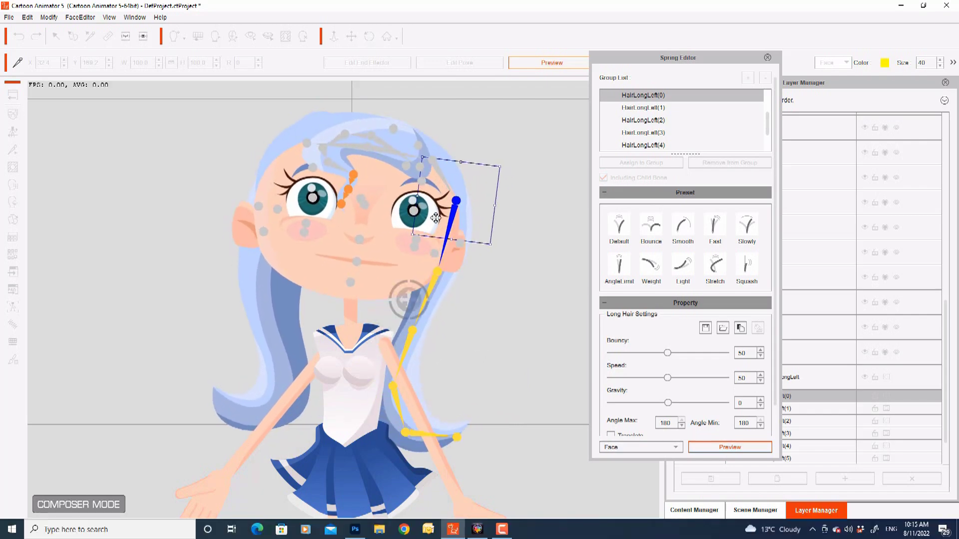